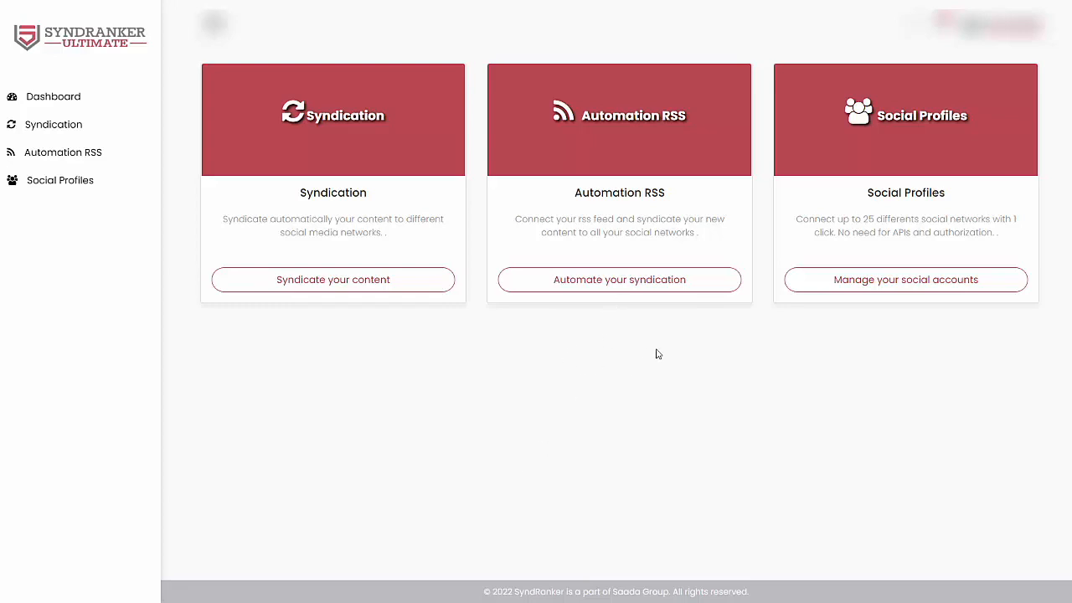
- Open social account management and look through the networks available on the Add Account page
left_click(857, 289)
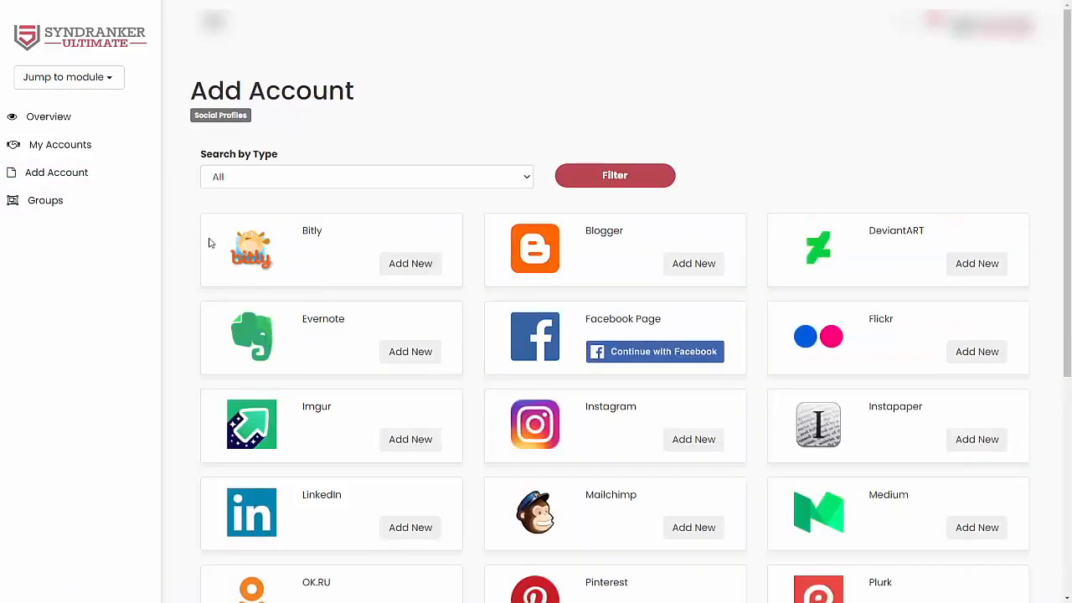
scroll(191, 267, "down", 1)
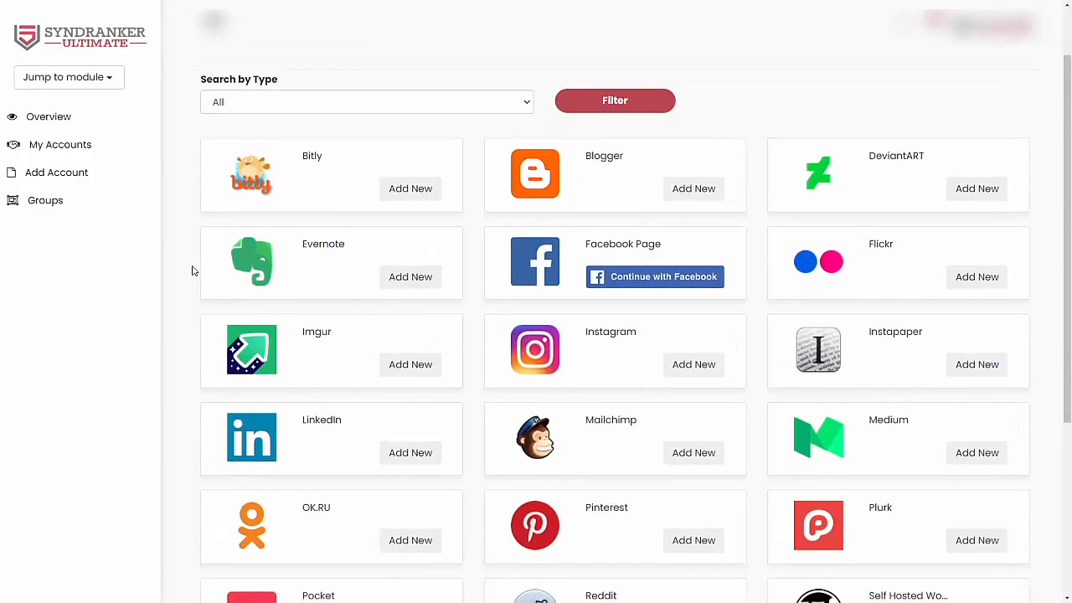
scroll(187, 290, "down", 1)
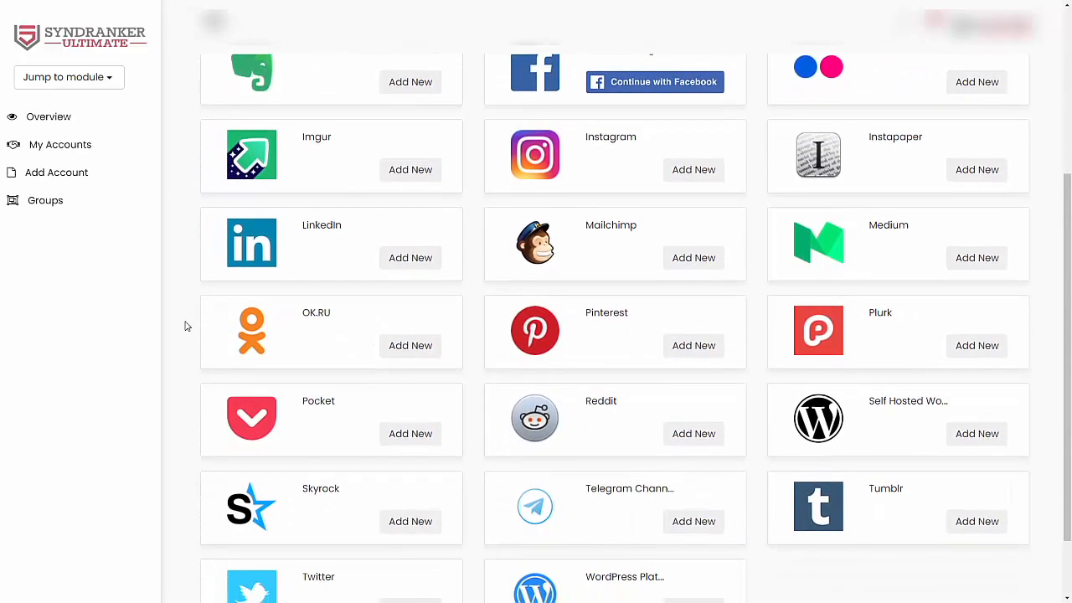
middle_click(186, 328)
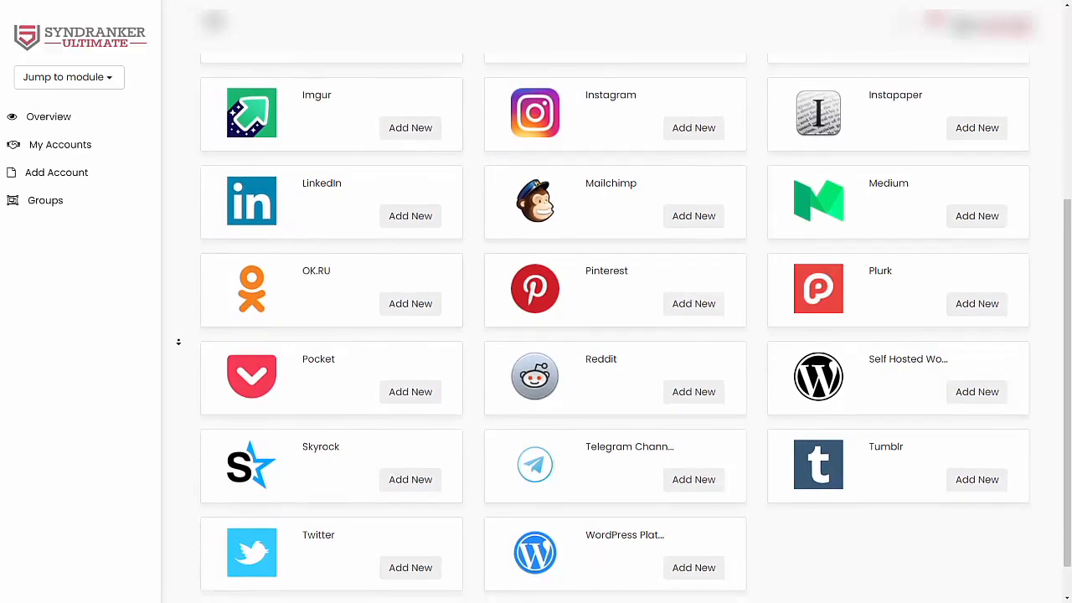
left_click(176, 344)
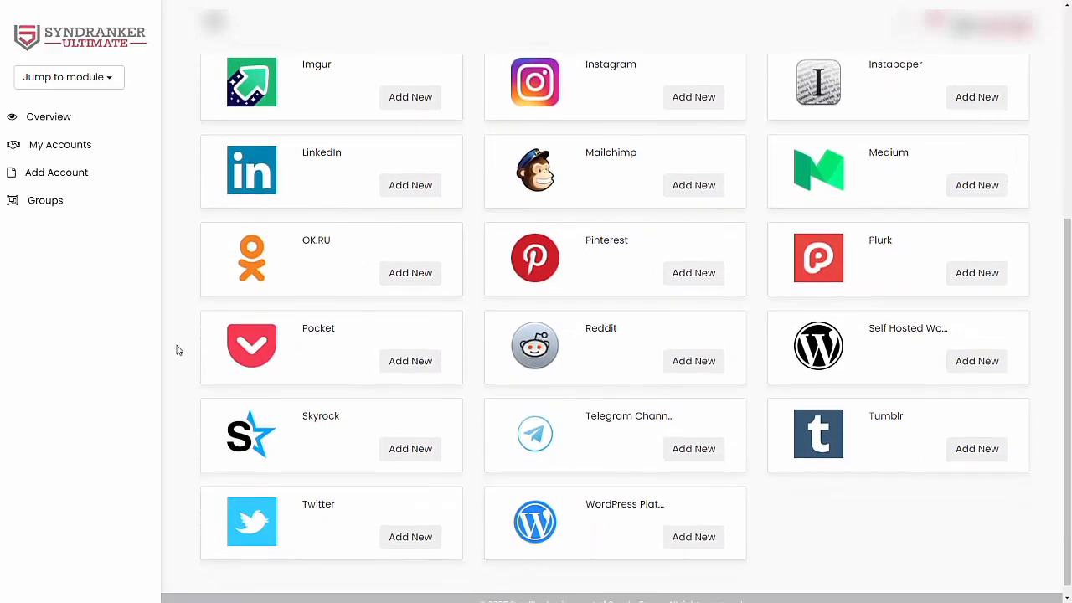
scroll(174, 369, "down", 1)
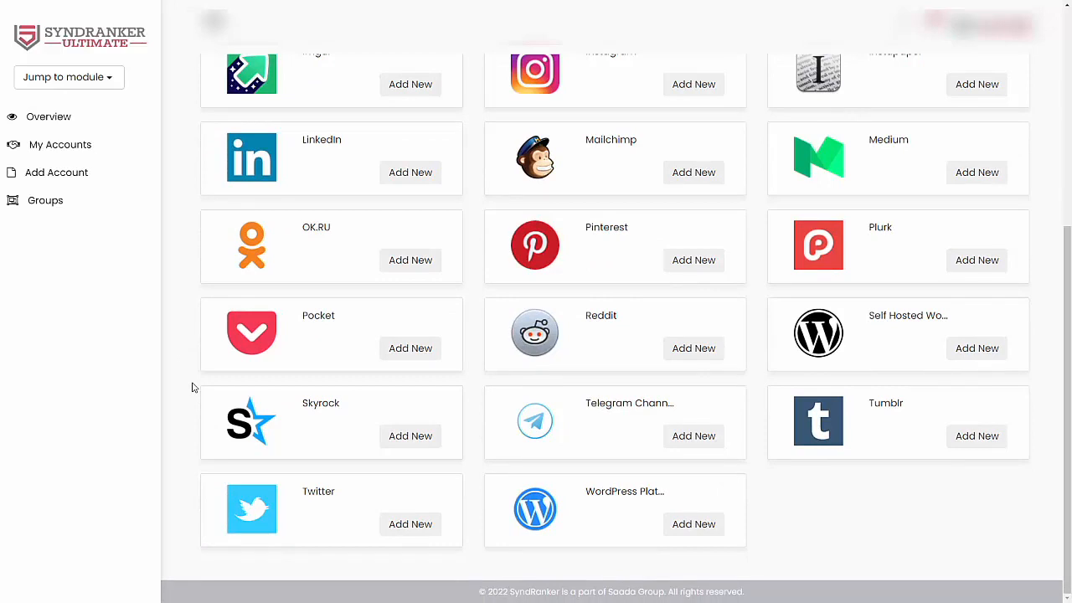
scroll(481, 268, "up", 5)
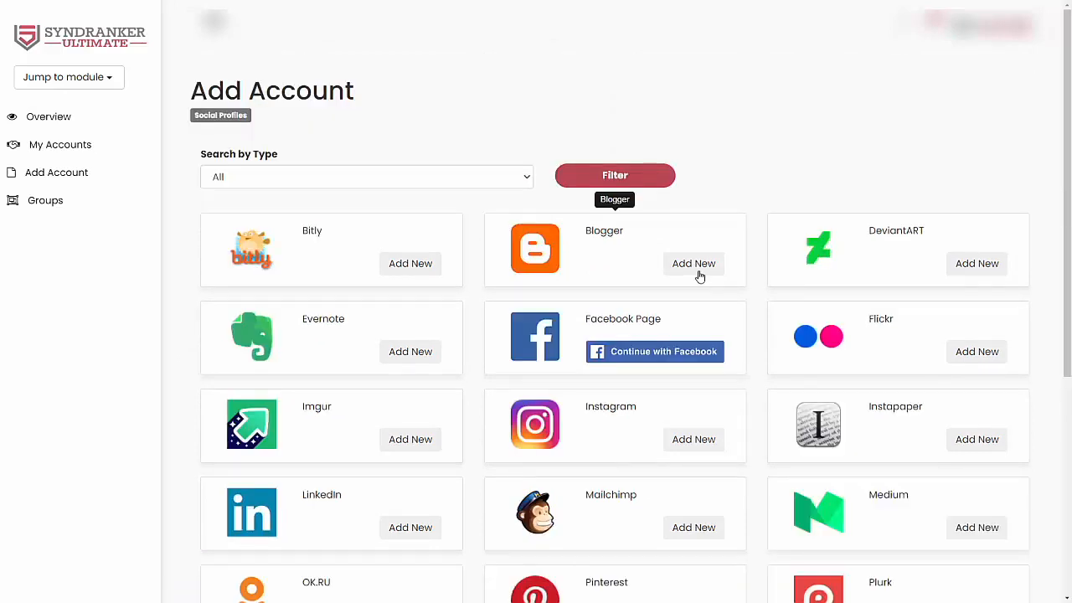
- Add a new Blogger account, enter its account name, and connect it
left_click(699, 273)
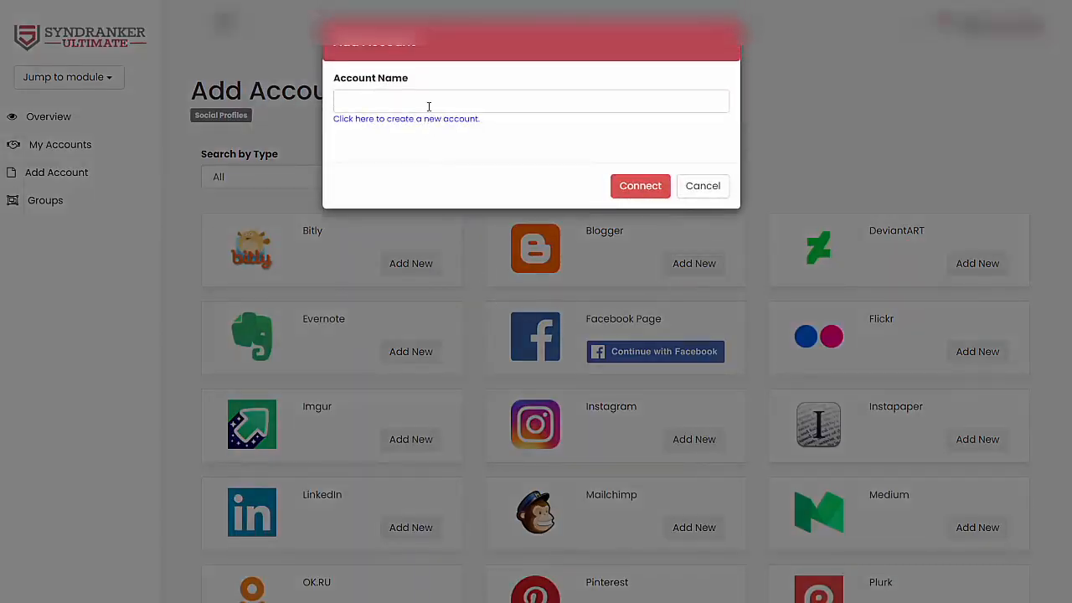
left_click(429, 101)
type("Neil B")
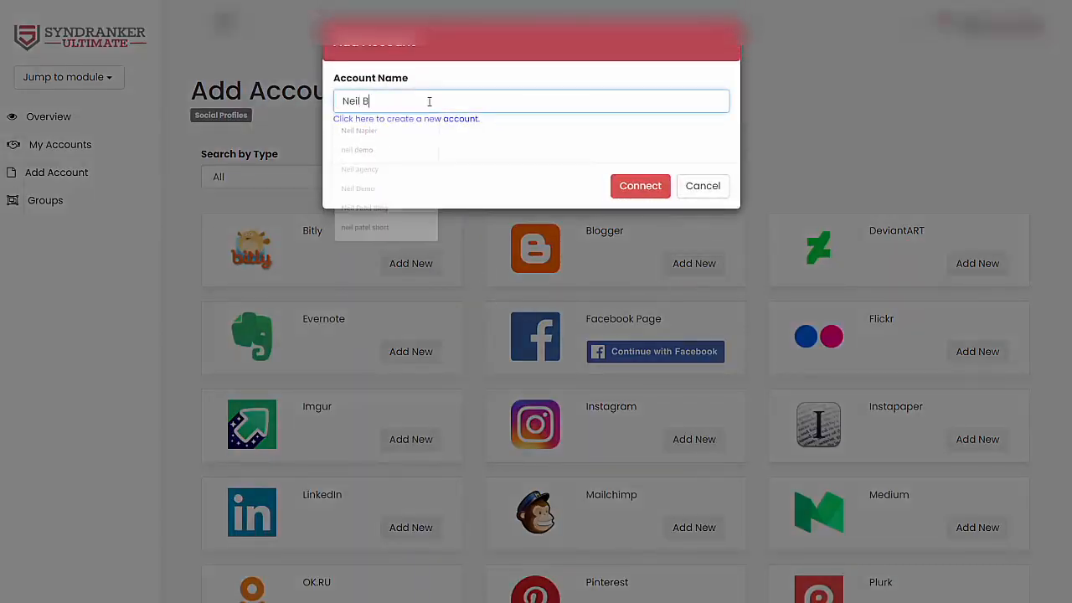
type("logger")
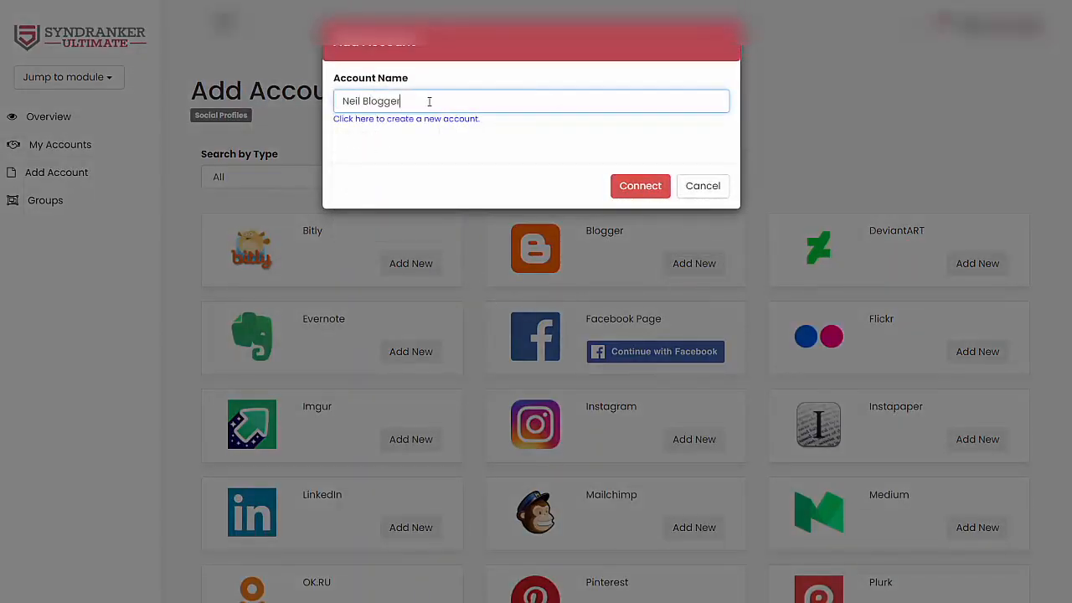
left_click(650, 187)
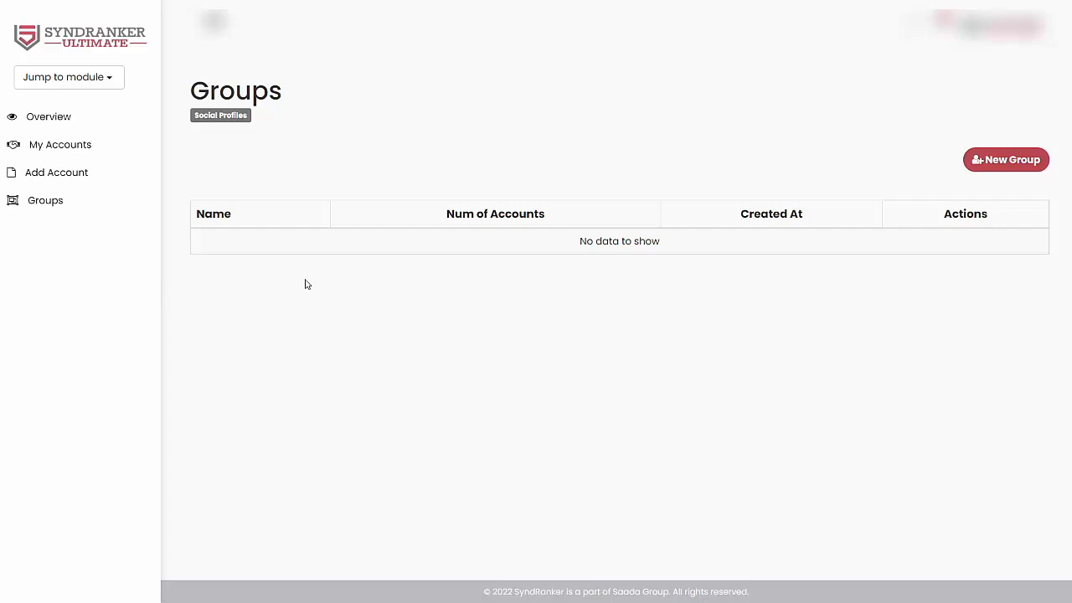
- Switch to the Syndication module and start a new campaign named "Syndranker Website"
left_click(109, 79)
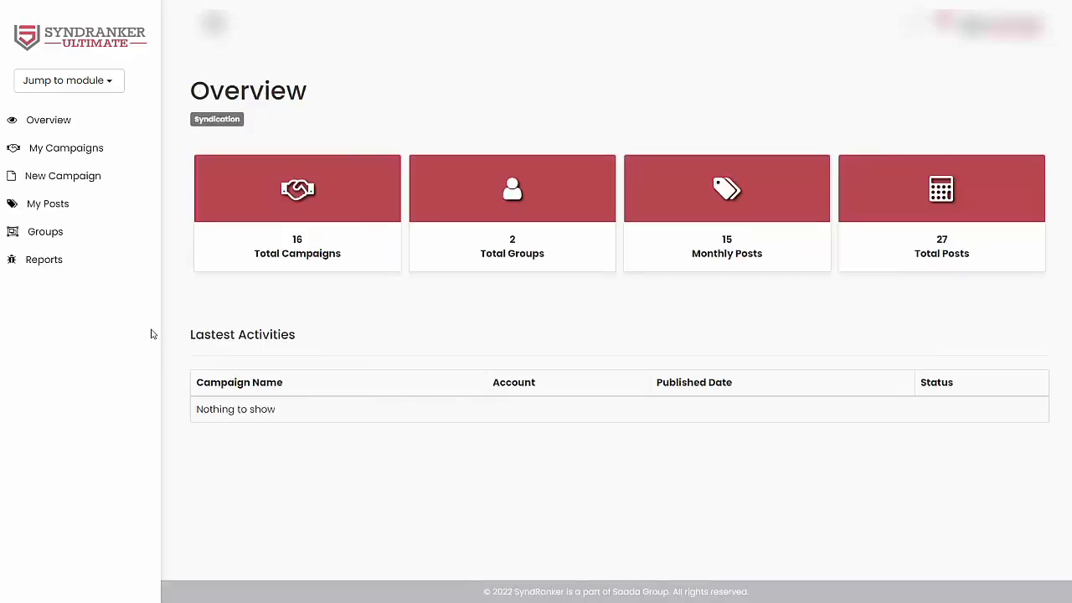
left_click(102, 191)
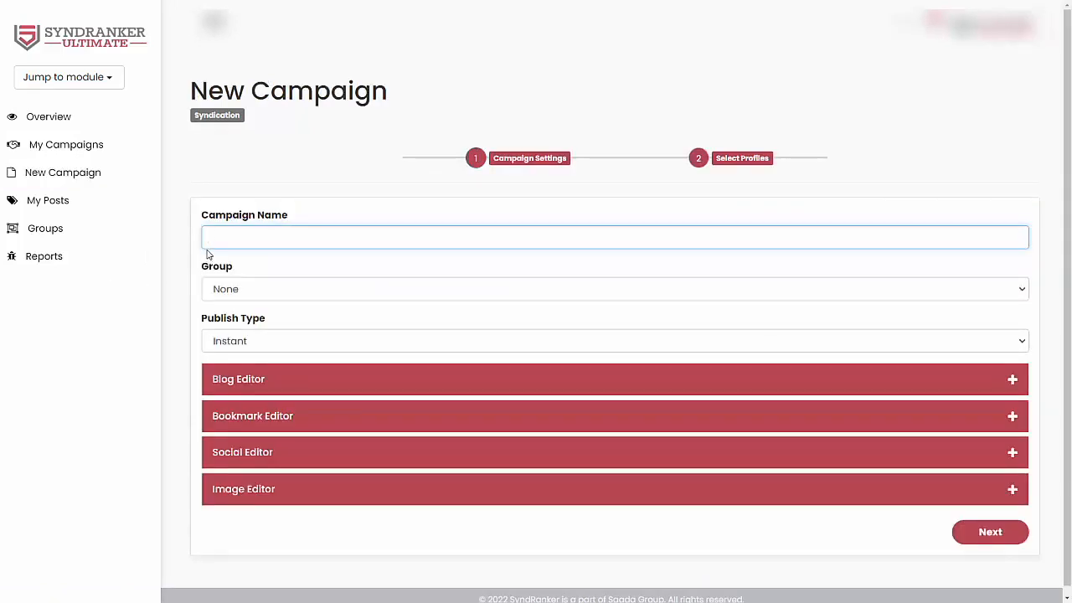
type("Syndranker Website")
key("Tab")
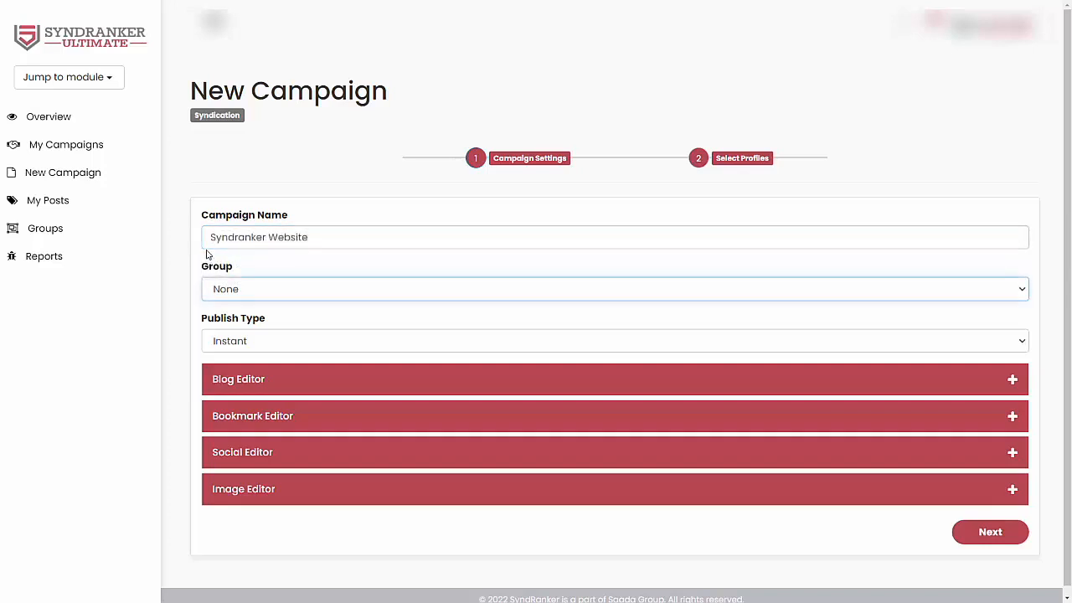
- Assign the campaign to the Marketing2022 group and set its publish type to Schedule
left_click(247, 295)
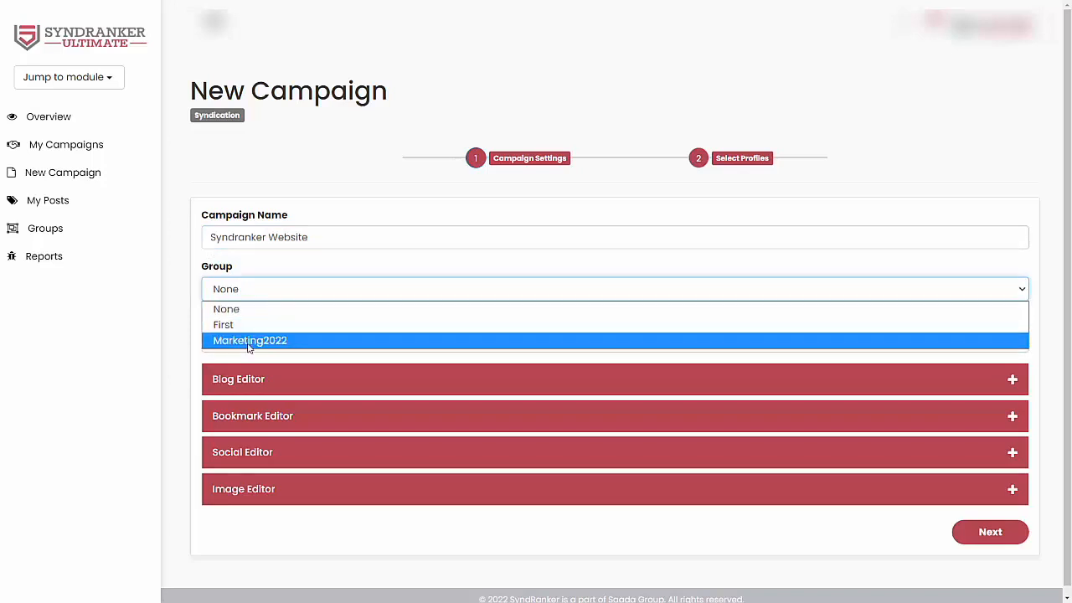
left_click(248, 341)
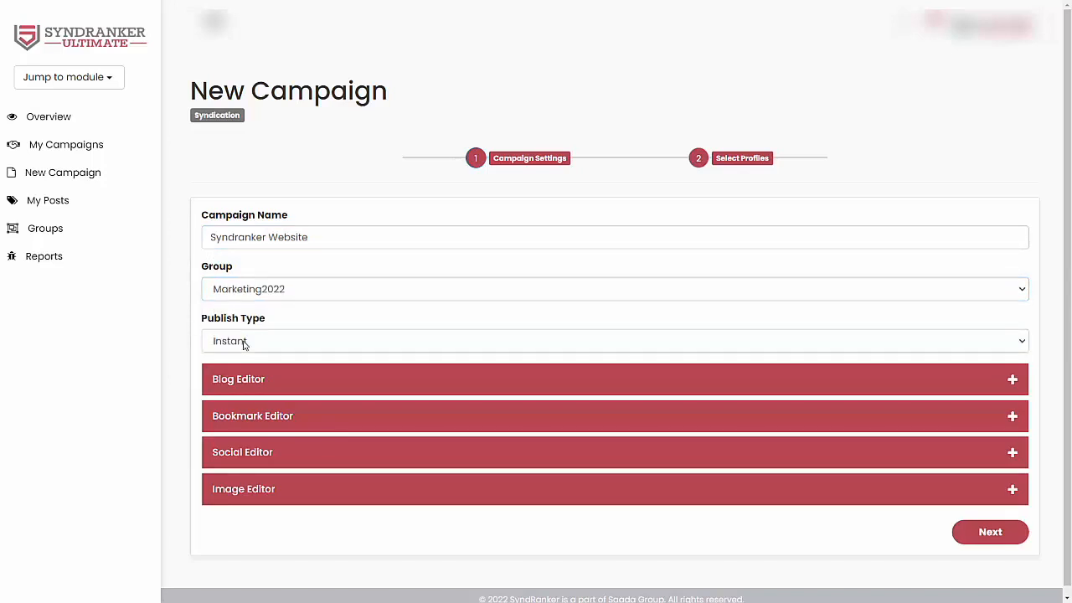
left_click(243, 343)
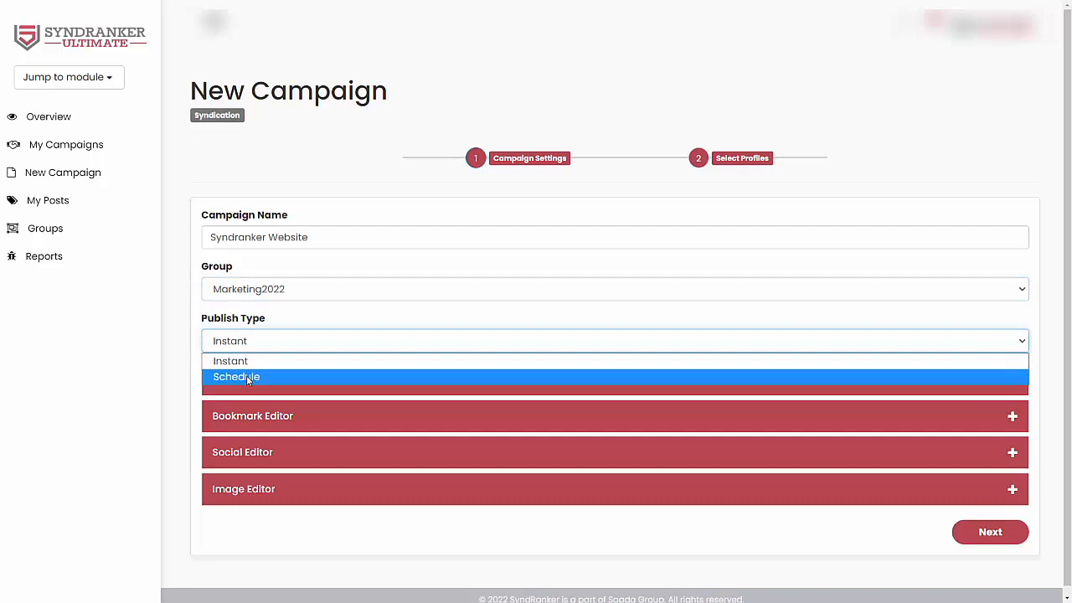
left_click(246, 377)
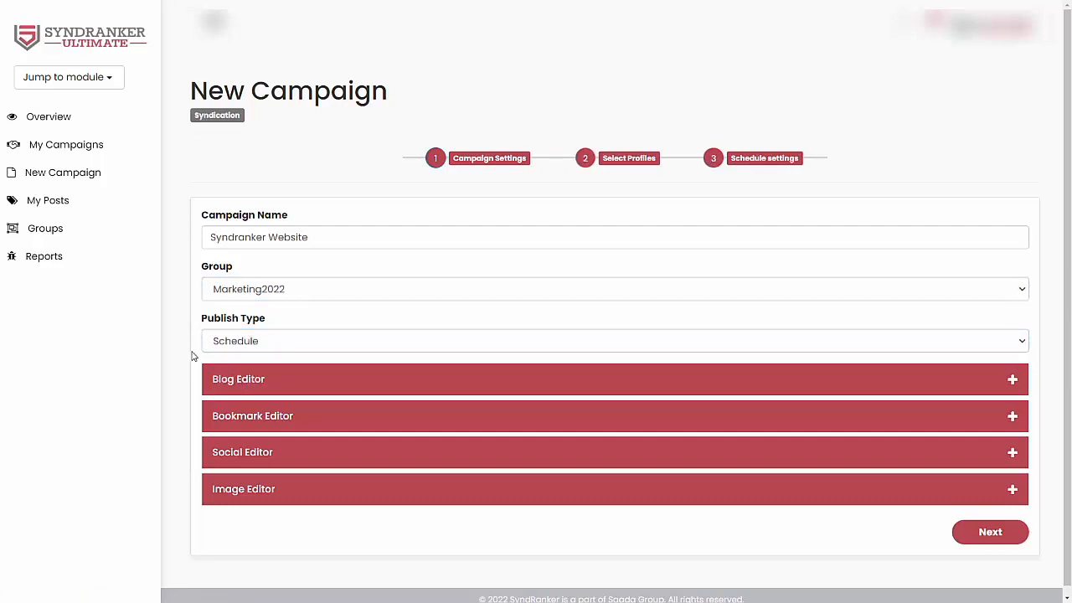
- In the Blog Editor, title the post "Why Syndranker is the best at building backlinks" and tag it "backlinks"
scroll(193, 377, "down", 1)
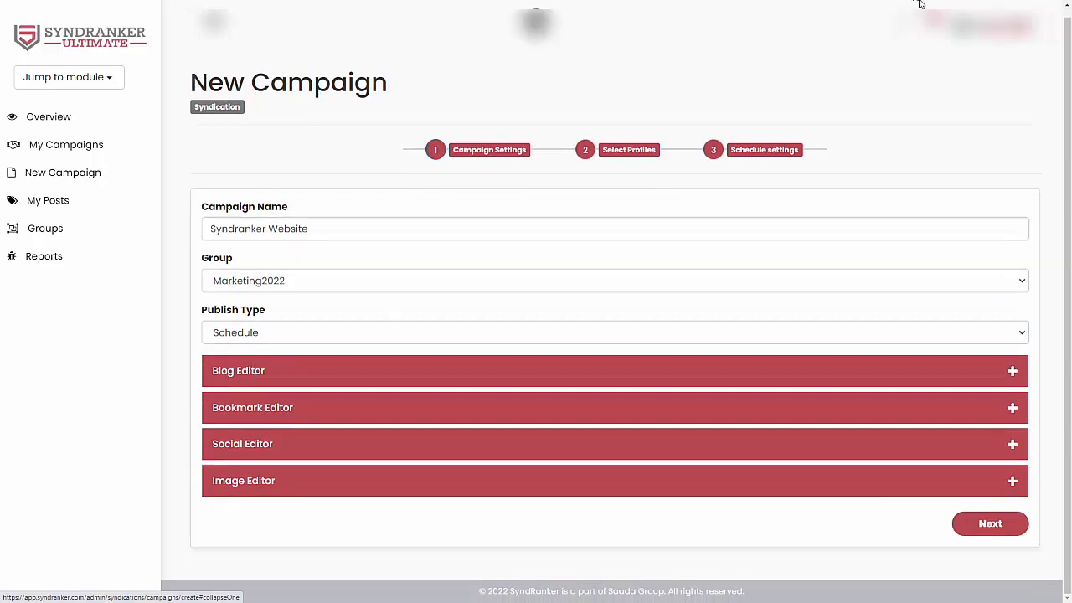
left_click(237, 372)
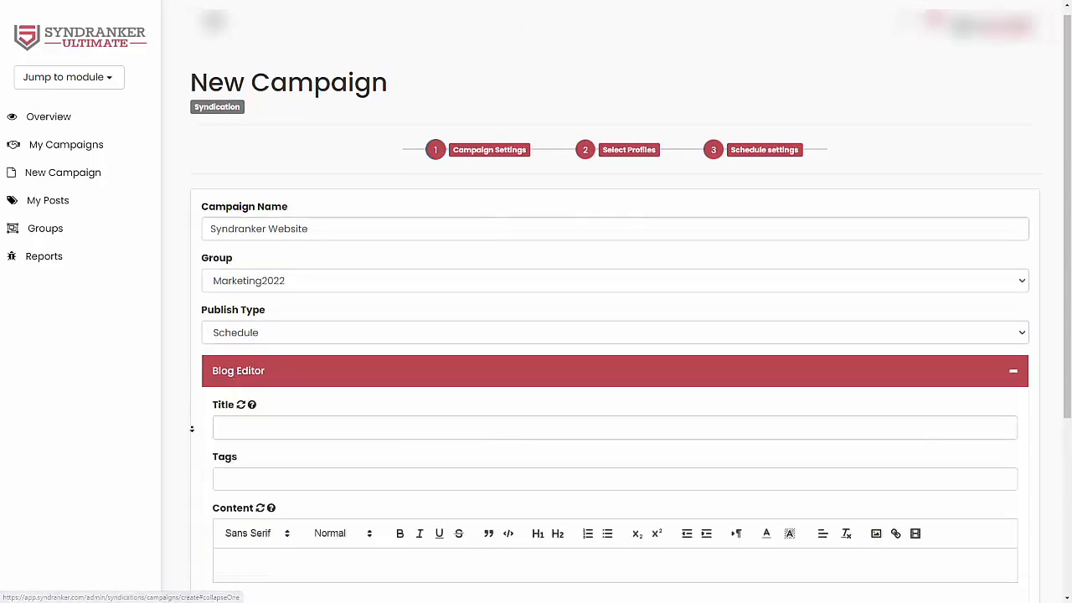
scroll(233, 403, "down", 1)
left_click(289, 409)
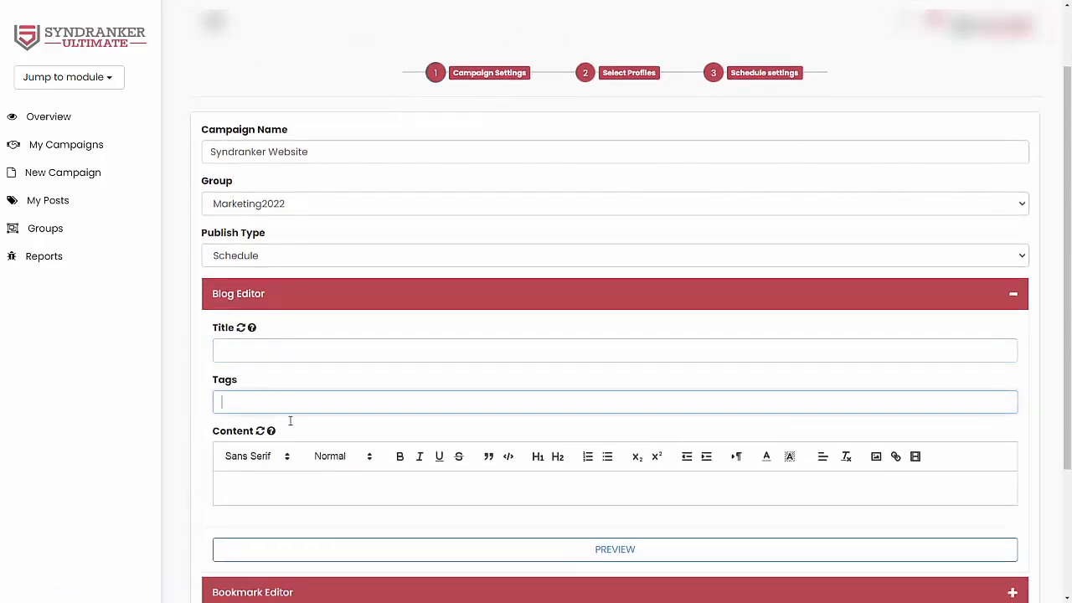
left_click(279, 347)
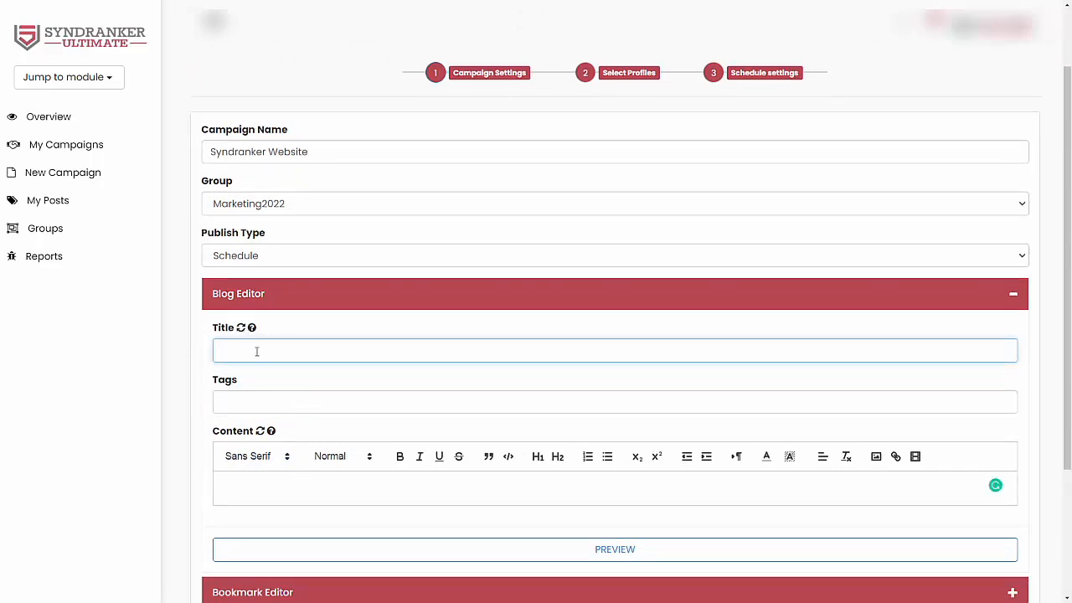
type("Why Synd")
type("rann")
type("er is the best at buildi")
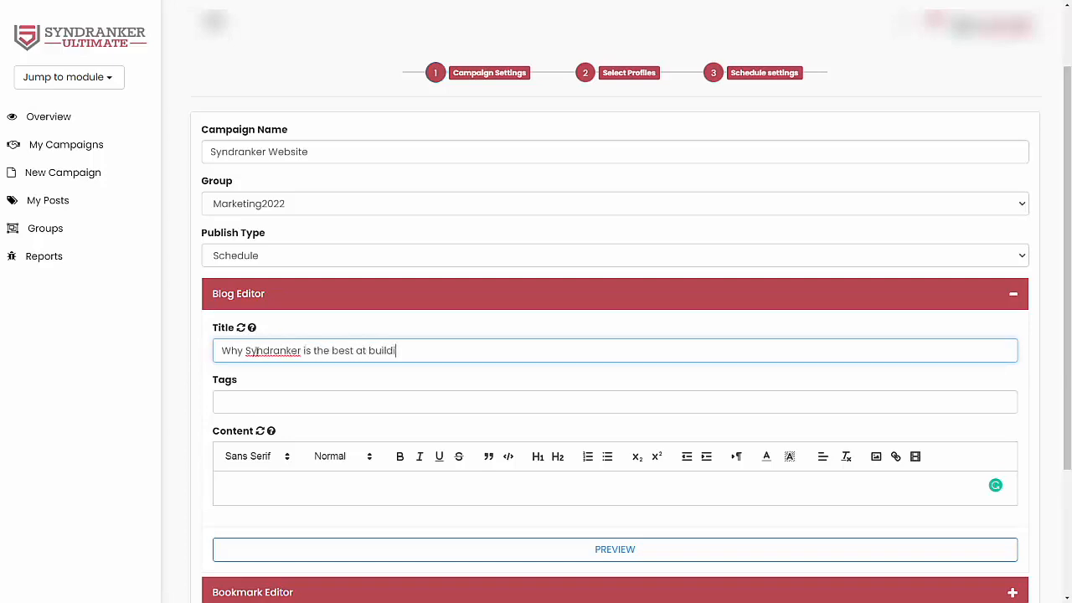
type("ng backlinks")
key("Tab")
type("backlinks")
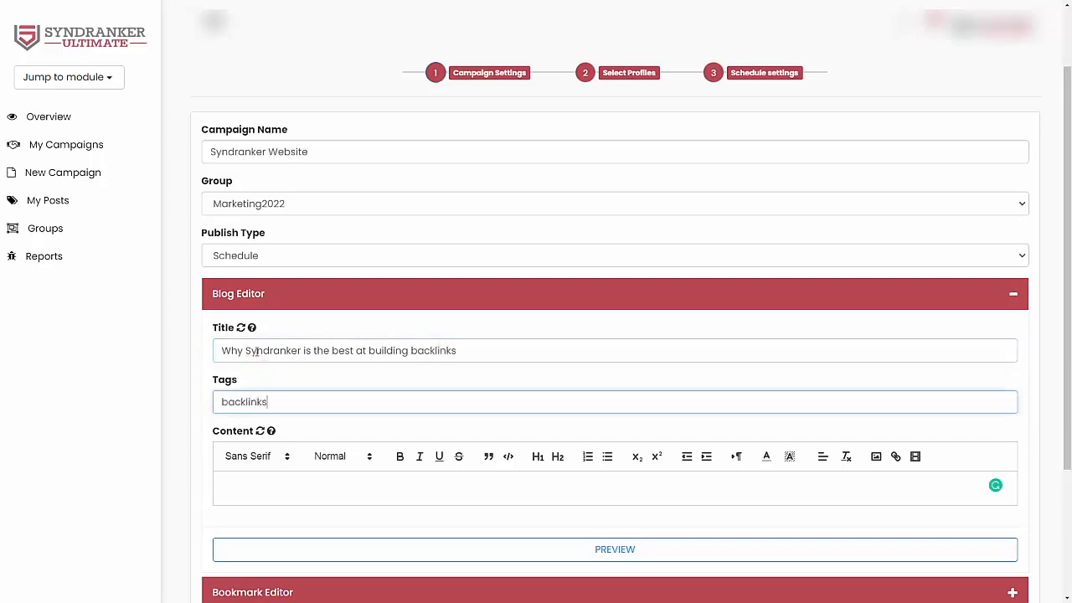
- Write "This is a sample content" as the blog post's content
key("Tab")
key("Tab")
left_click(307, 485)
type("This is")
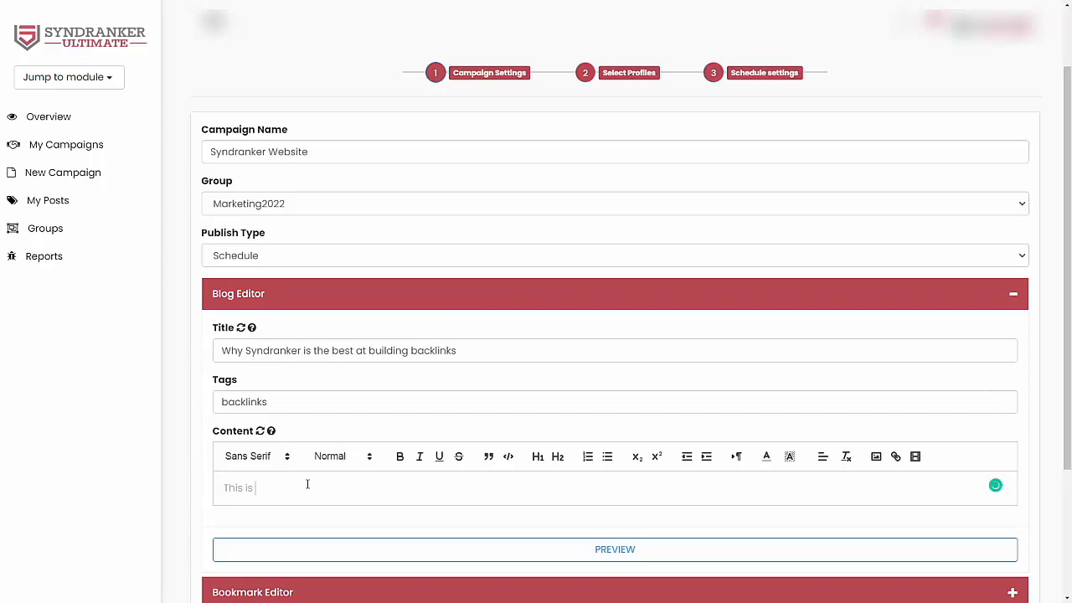
type(" a sample content")
- Look through the Bookmark, Social and Image Editor sections and proceed to the campaign's profile selection
scroll(513, 364, "down", 3)
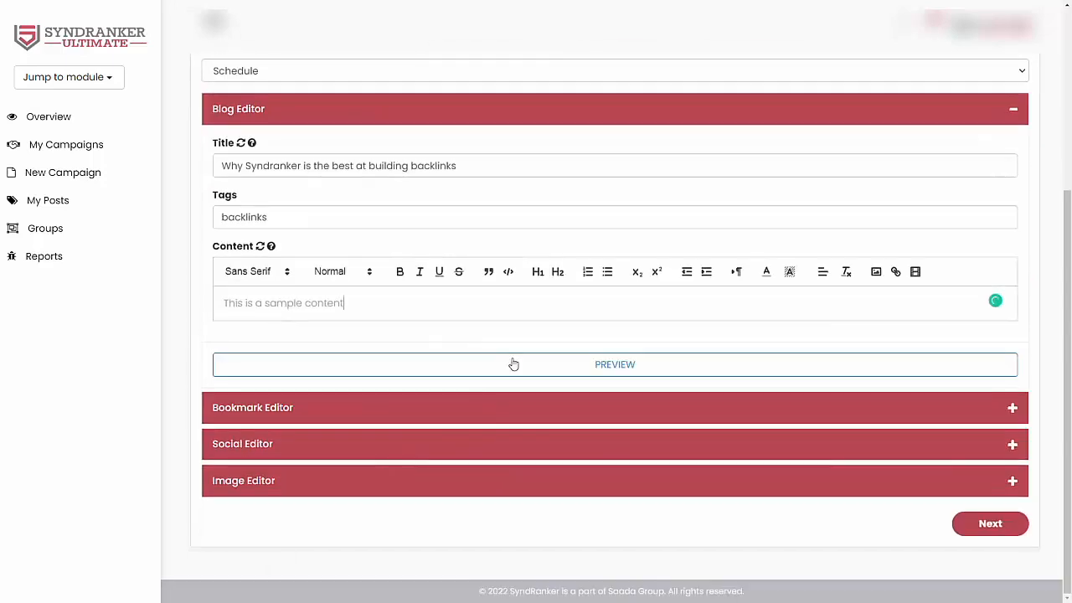
left_click(475, 411)
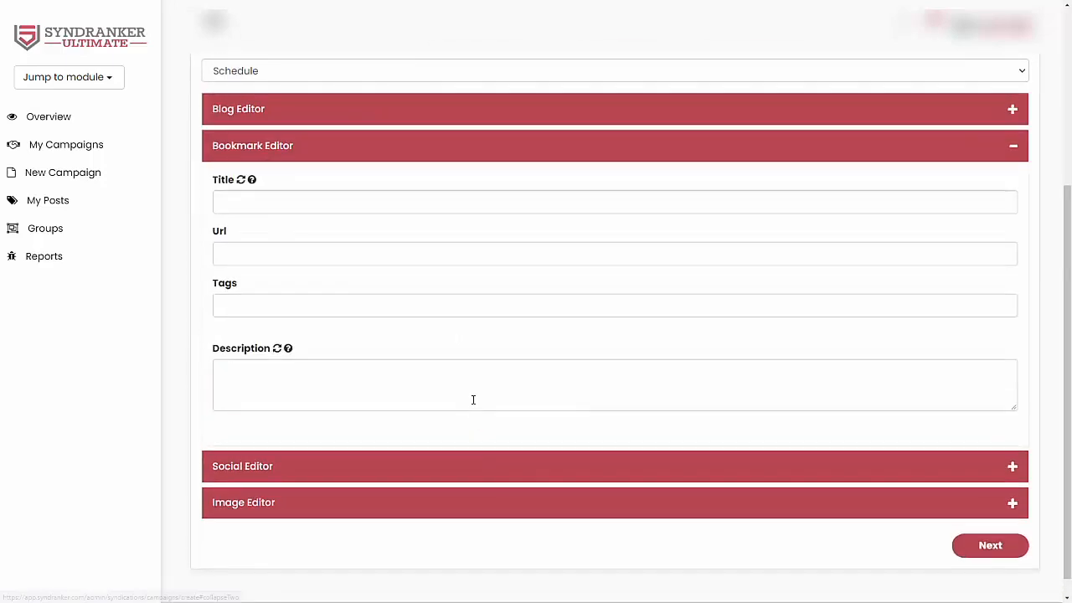
left_click(426, 466)
left_click(426, 486)
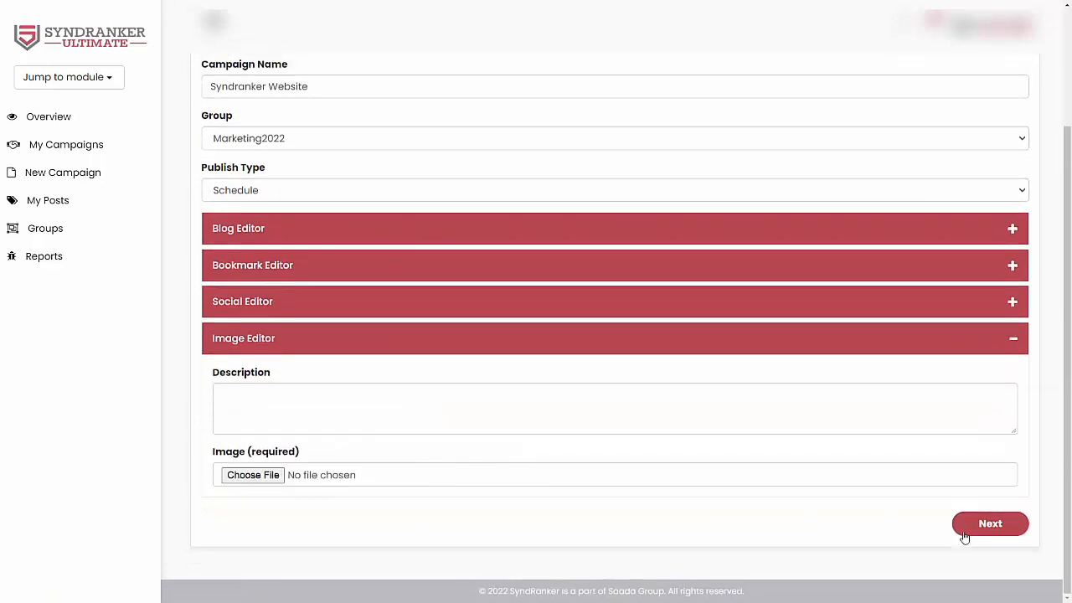
left_click(994, 531)
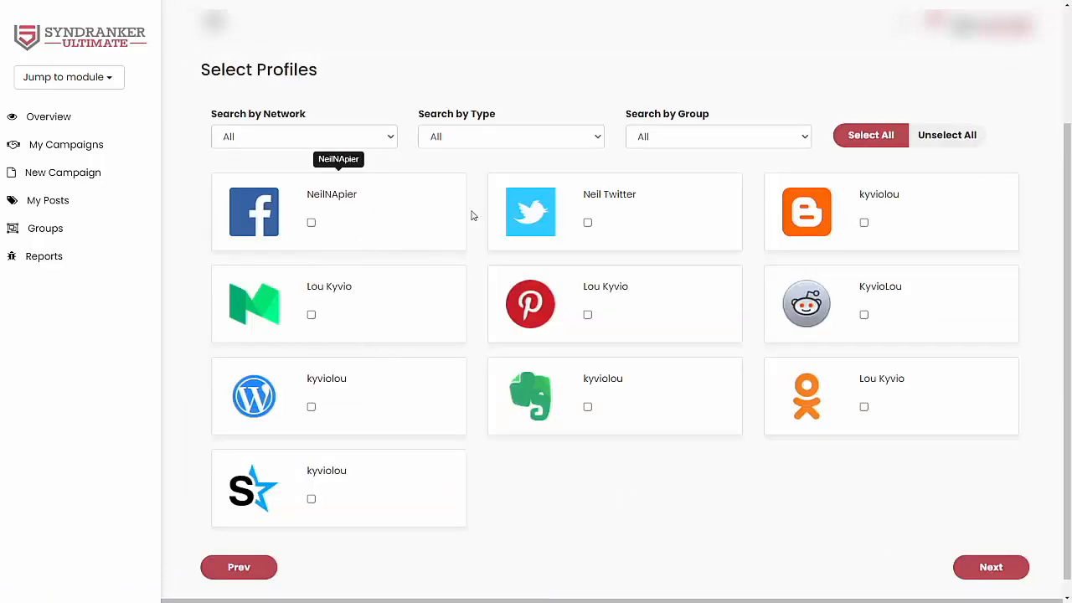
- Select the Twitter, Pinterest, Medium, WordPress and Reddit profiles for the campaign
left_click(587, 223)
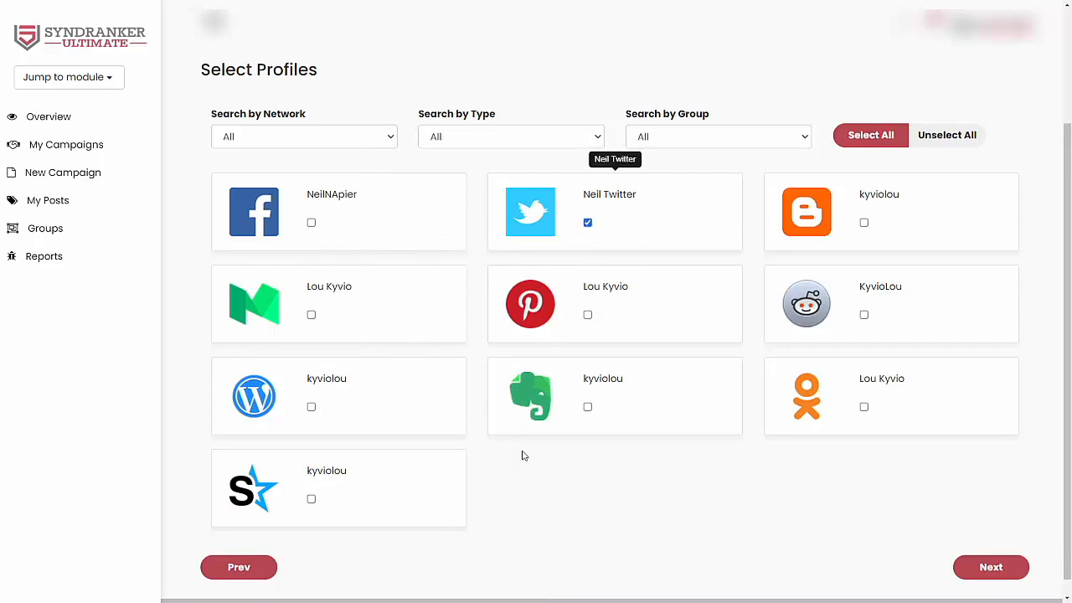
left_click(588, 315)
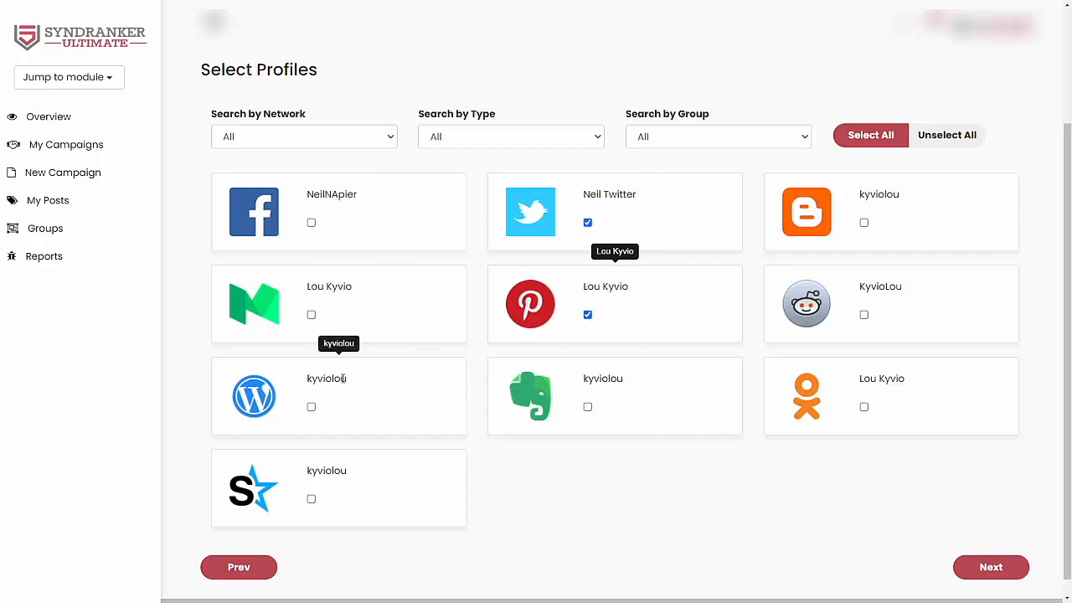
left_click(311, 316)
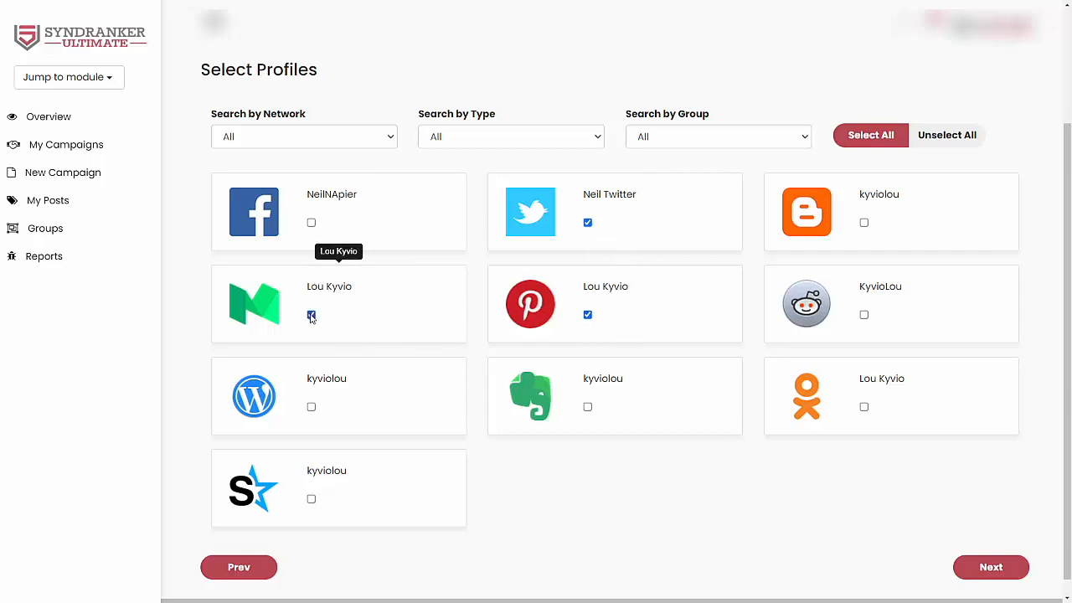
left_click(312, 408)
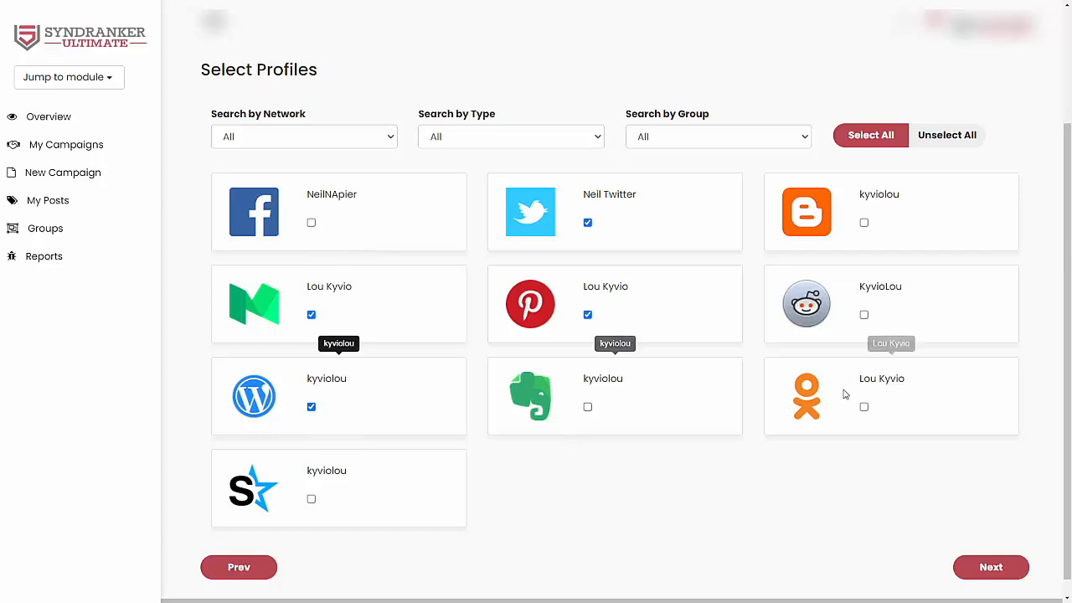
left_click(865, 315)
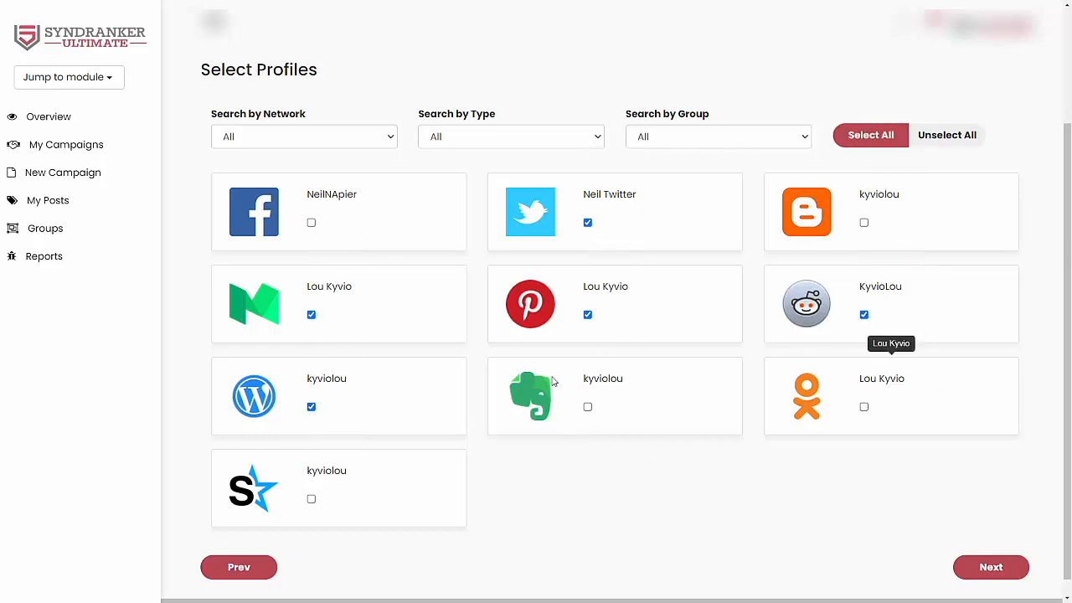
- Look through the profile type filter options and proceed to the campaign's schedule settings
left_click(489, 140)
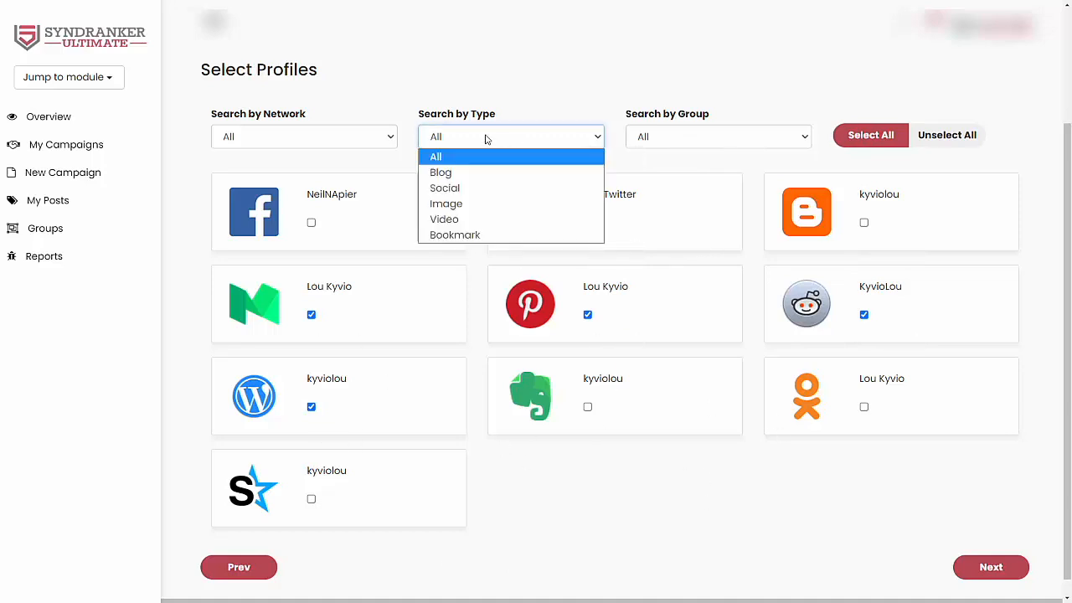
left_click(488, 140)
left_click(988, 568)
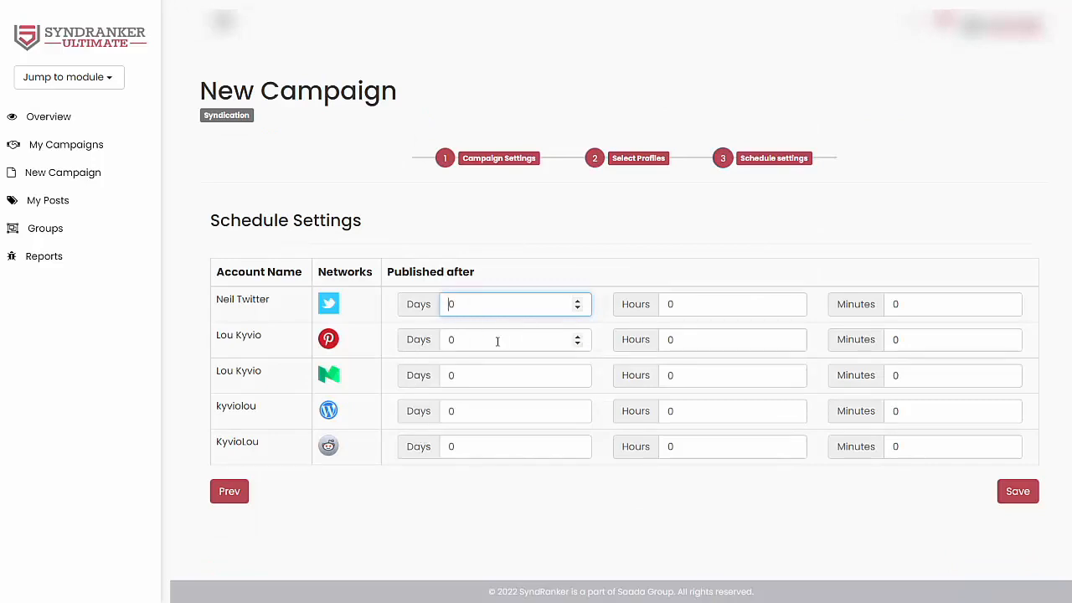
- Schedule publishing after 1 day for Pinterest, 2 for Medium, 3 for WordPress and 4 for Reddit, and save the campaign
double_click(466, 336)
type("1")
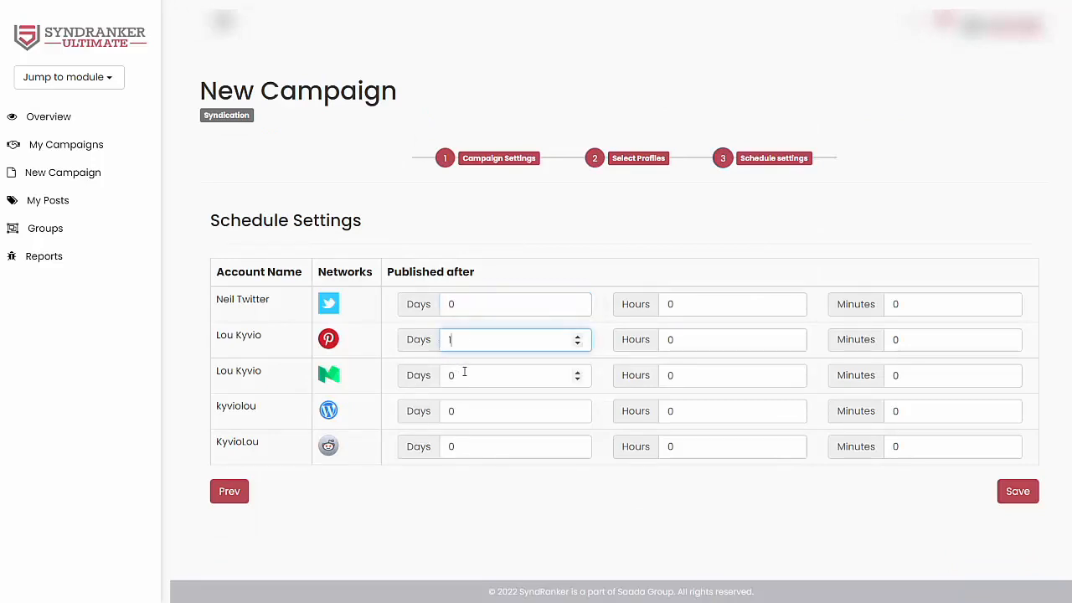
double_click(456, 377)
type("2")
double_click(452, 410)
type("3")
double_click(452, 446)
type("4")
left_click(462, 501)
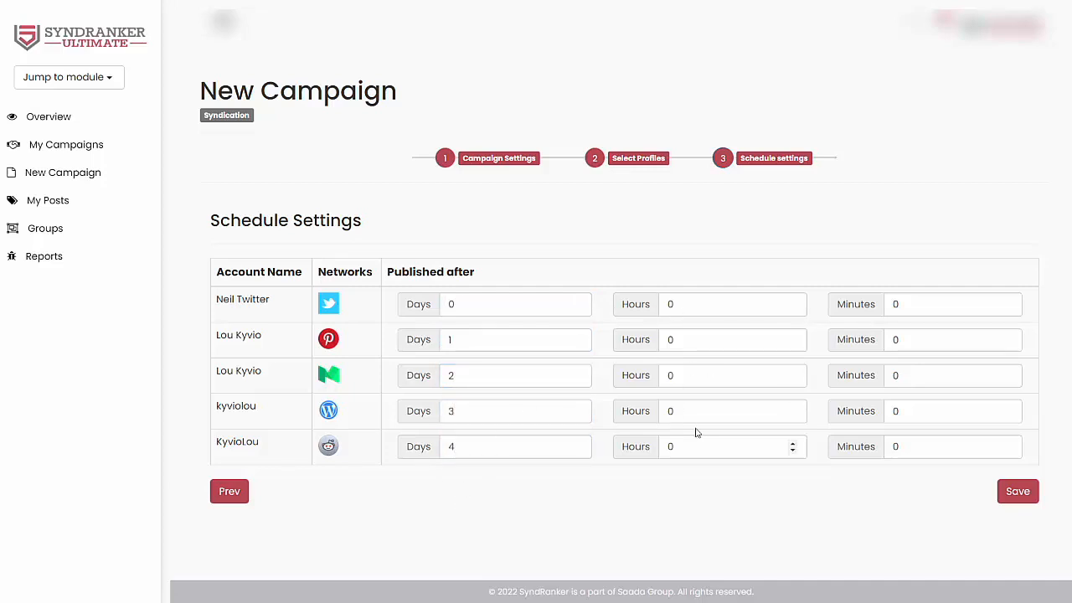
left_click(1004, 496)
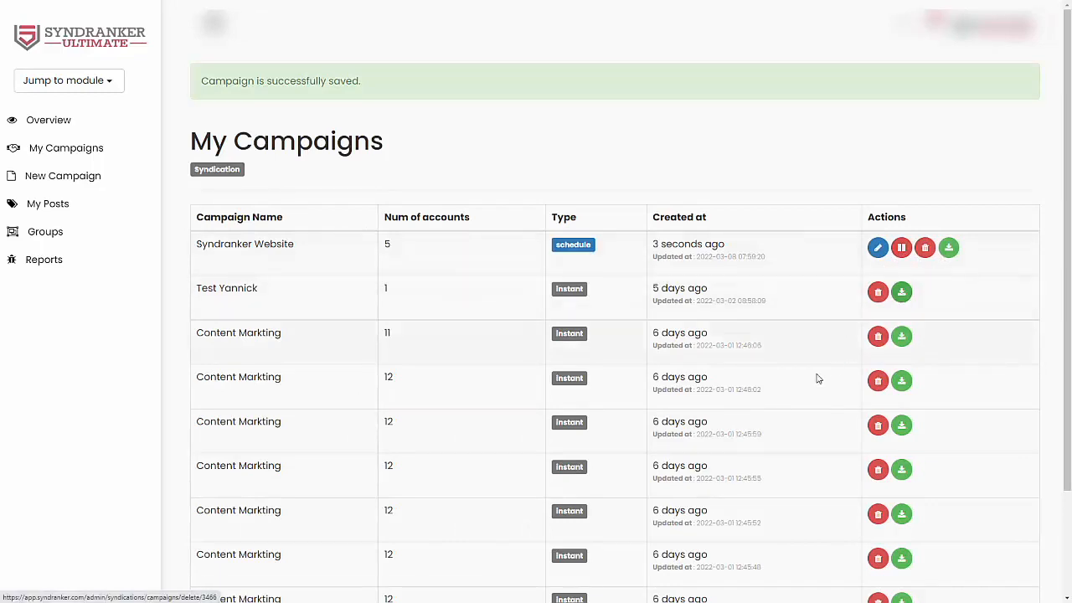
- Look over the syndication campaigns list and start the download for the Content Markting campaign with 11 accounts
middle_click(792, 425)
middle_click(795, 423)
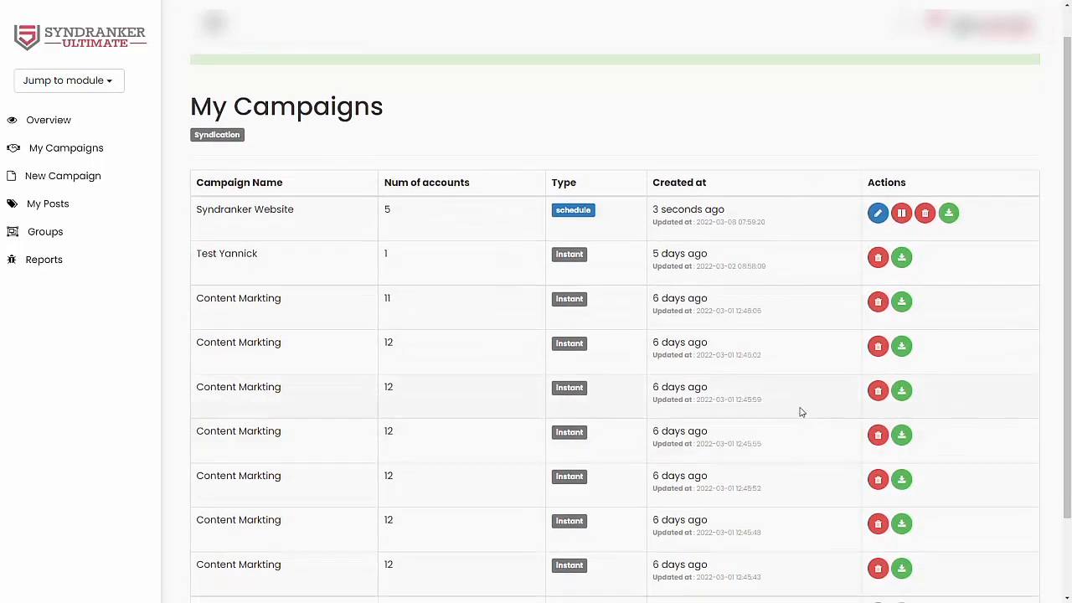
left_click(904, 304)
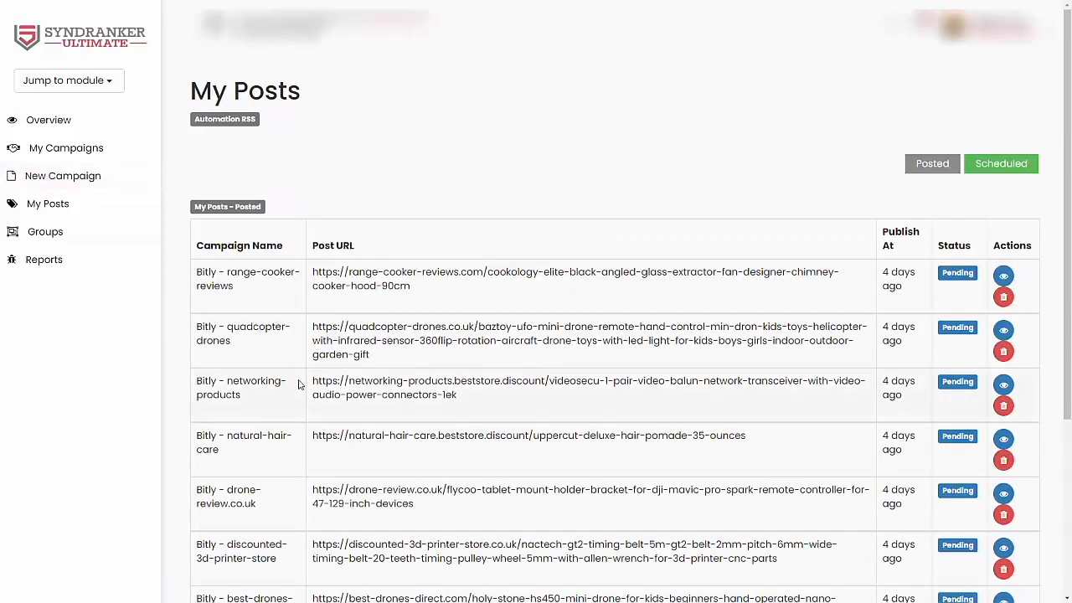
- Look through the posted entries on the Automation RSS module's My Posts page
scroll(306, 389, "down", 2)
scroll(305, 403, "up", 2)
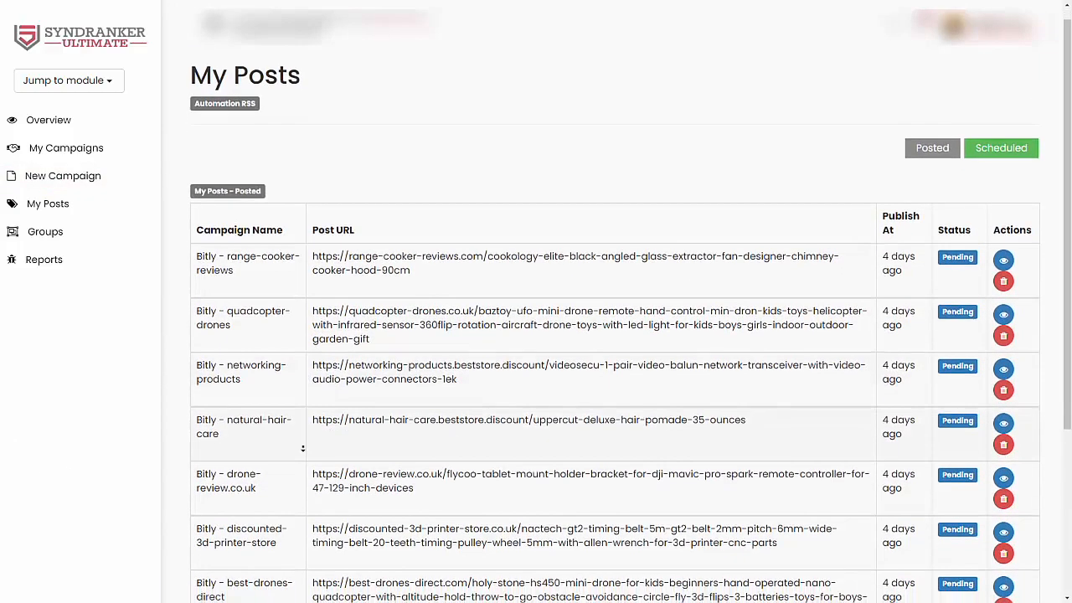
scroll(304, 430, "down", 2)
scroll(304, 430, "down", 1)
scroll(304, 469, "up", 3)
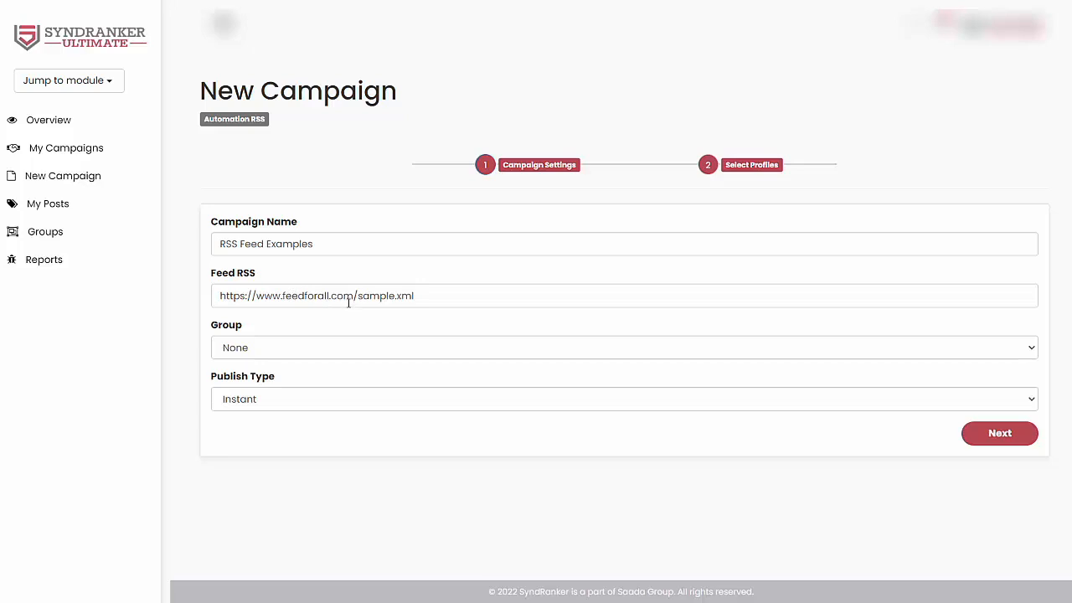
- Assign the RSS campaign to the Marketing2022 group, keep the Instant publish type and proceed to profile selection
left_click(335, 352)
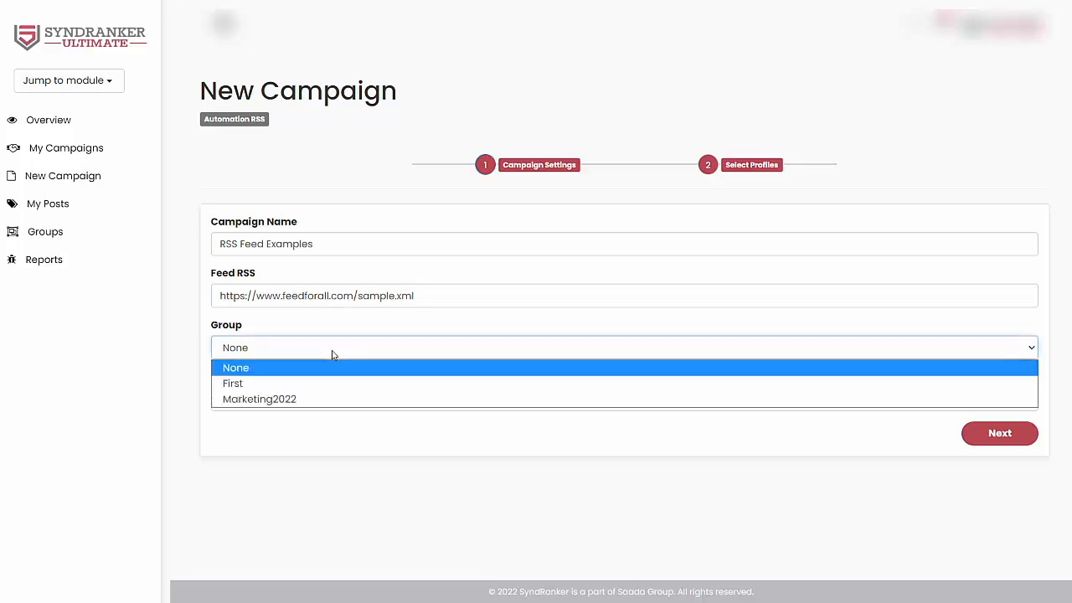
left_click(309, 402)
left_click(270, 466)
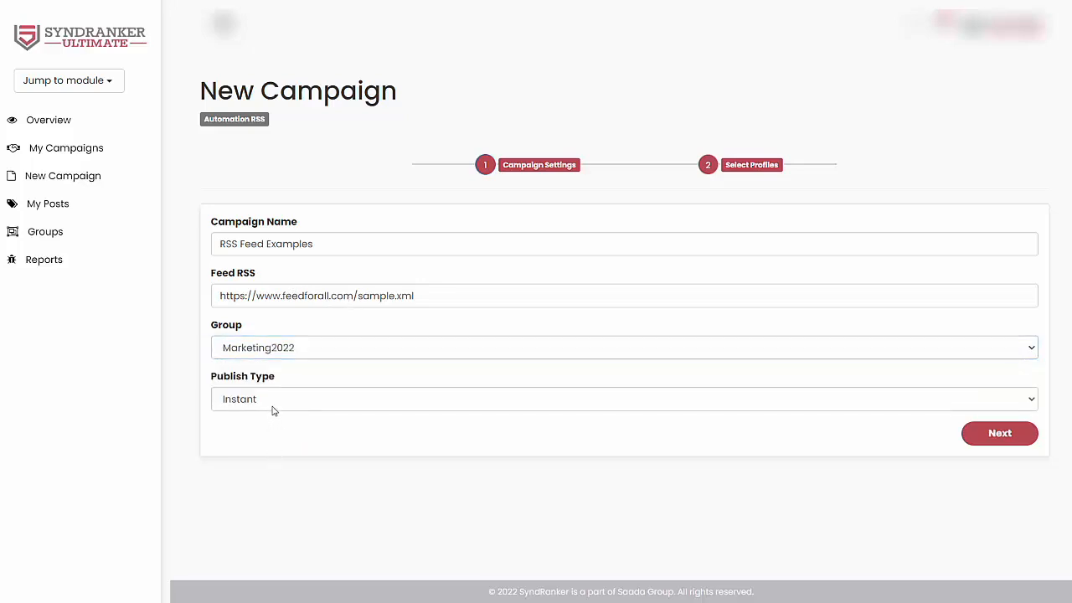
left_click(272, 409)
left_click(313, 472)
left_click(1006, 450)
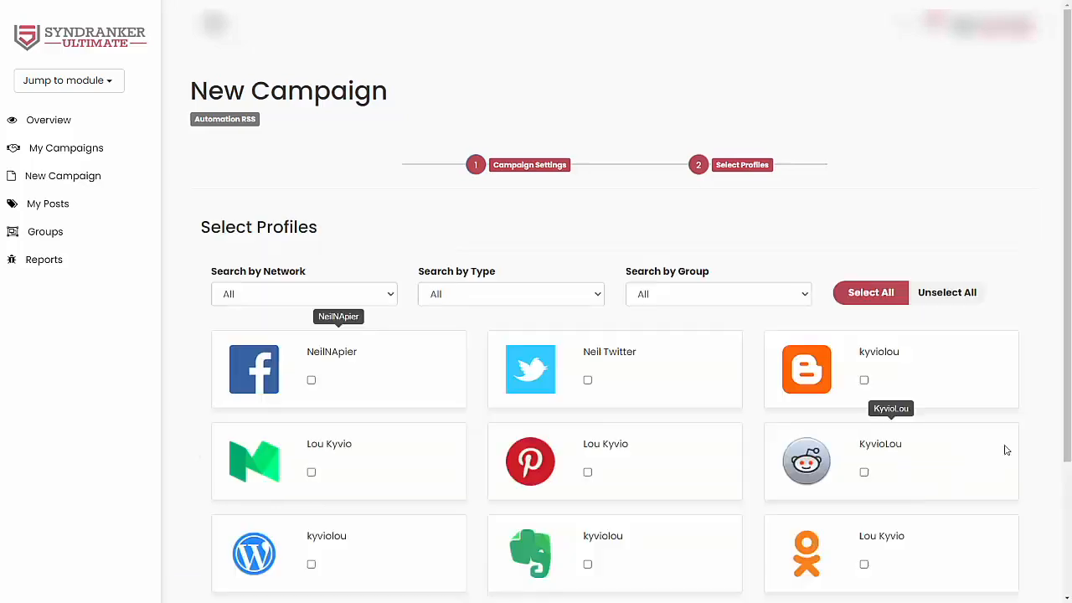
- Select the Twitter, Evernote, Pinterest and Reddit profiles for the RSS campaign and save it
scroll(510, 508, "down", 1)
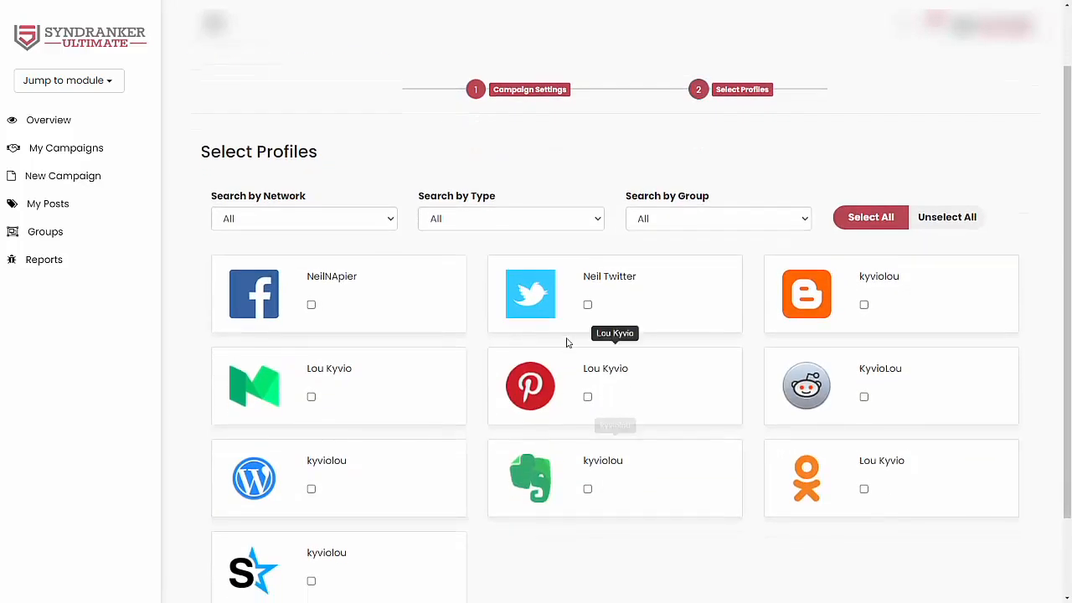
left_click(588, 305)
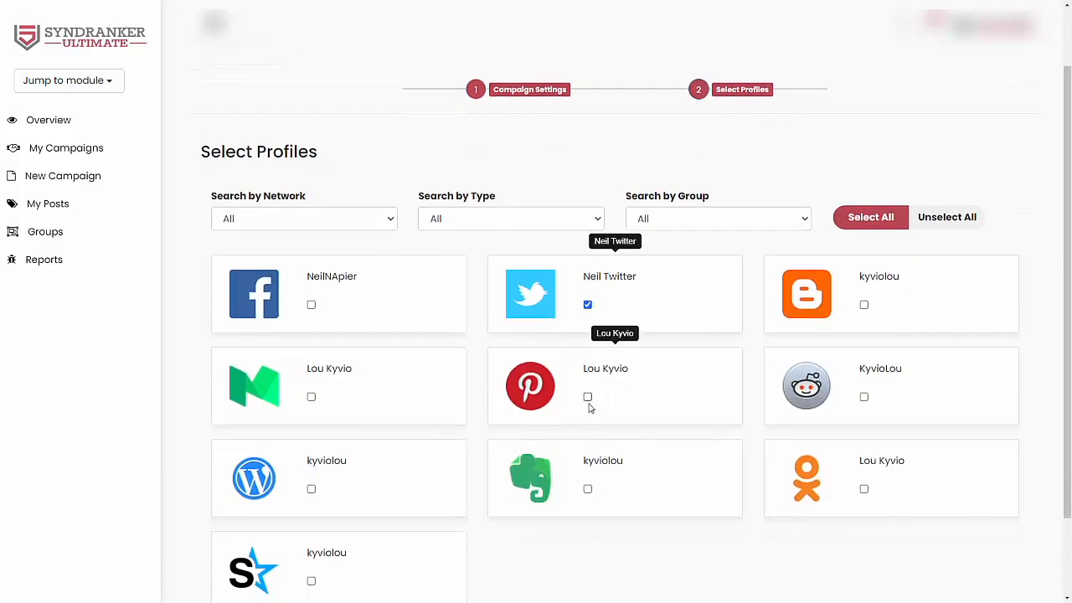
left_click(587, 490)
left_click(588, 397)
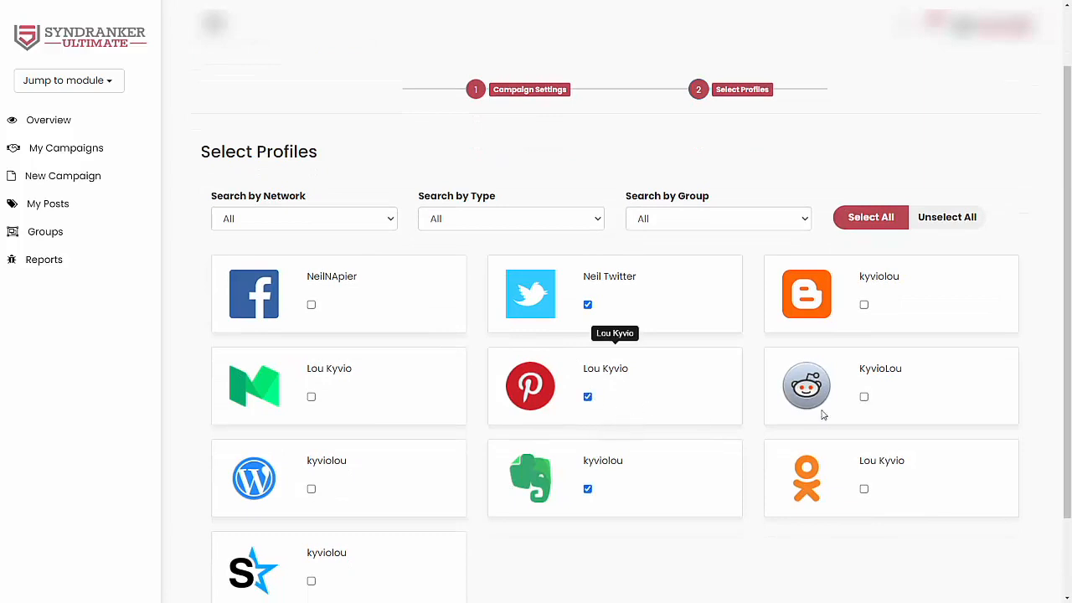
left_click(863, 397)
scroll(763, 485, "down", 2)
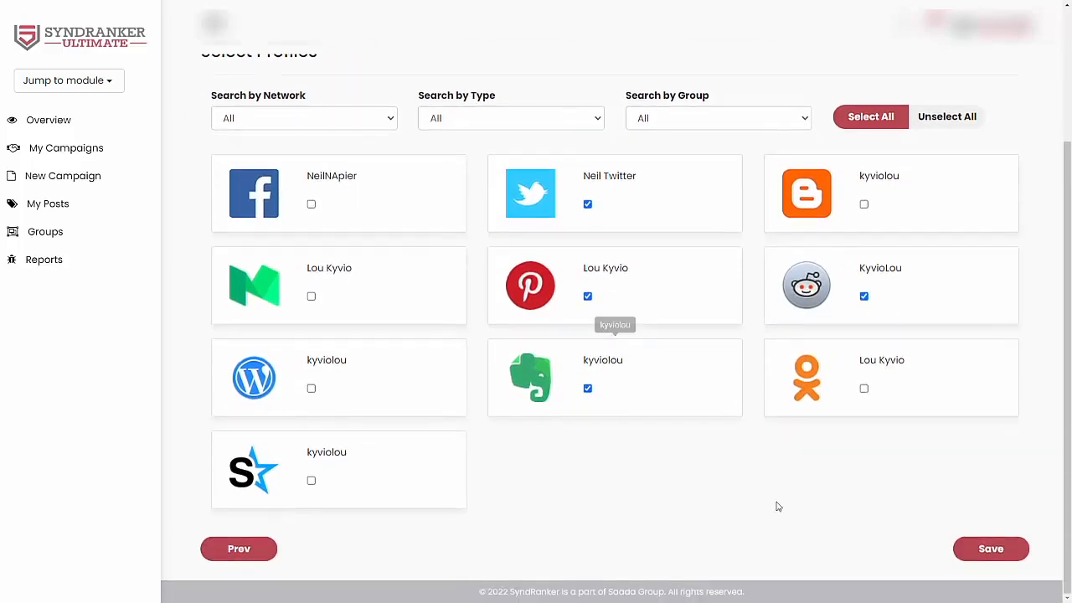
left_click(982, 555)
scroll(772, 525, "up", 3)
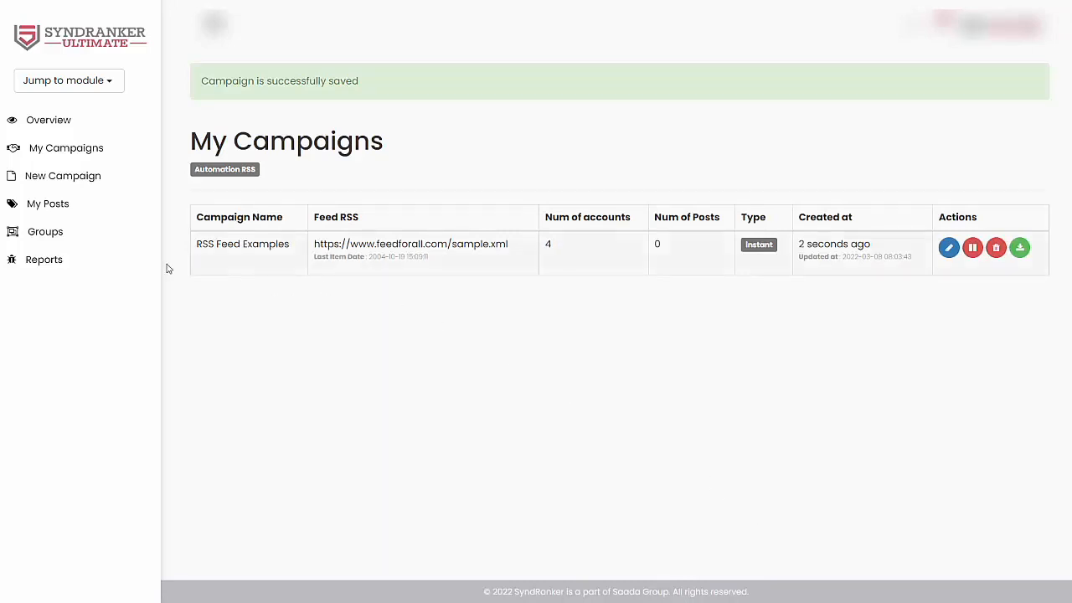
- Check the Automation RSS reports and return to the campaigns list
left_click(118, 274)
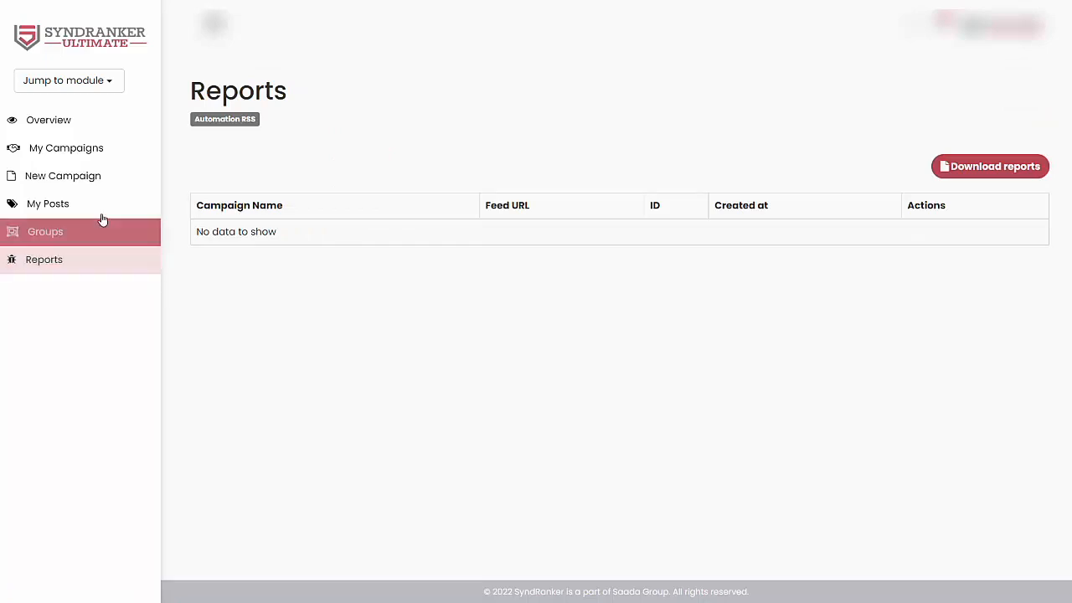
left_click(92, 149)
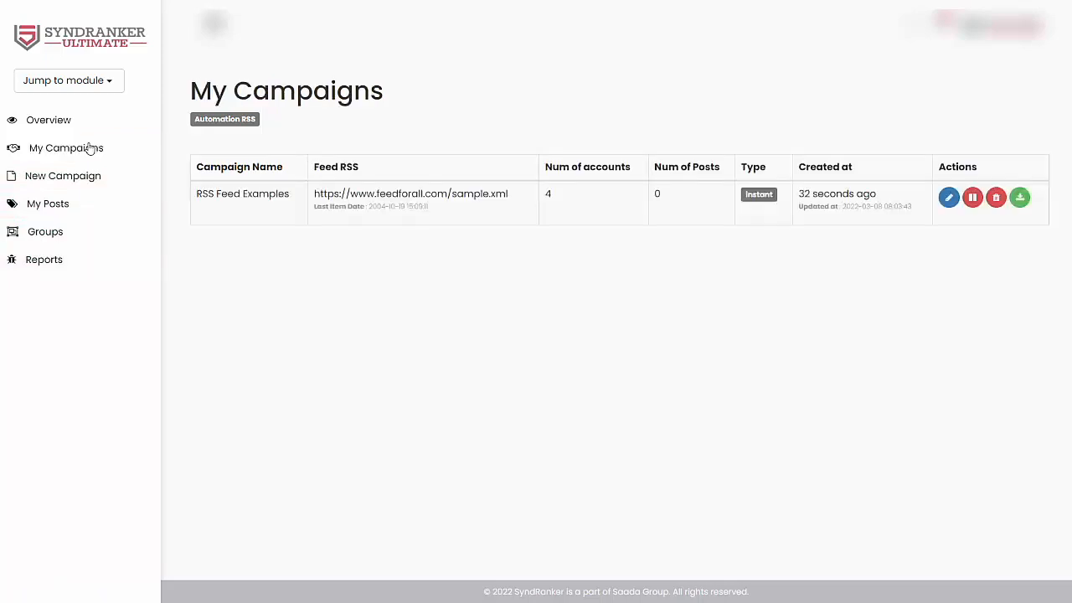